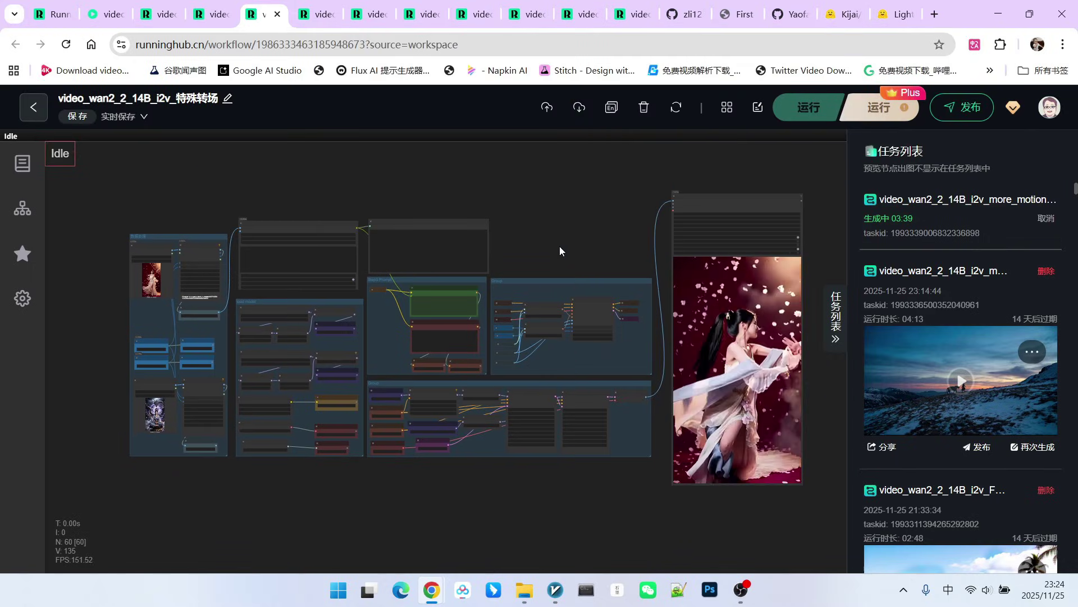
scroll(243, 312, "up", 3)
scroll(228, 262, "up", 10)
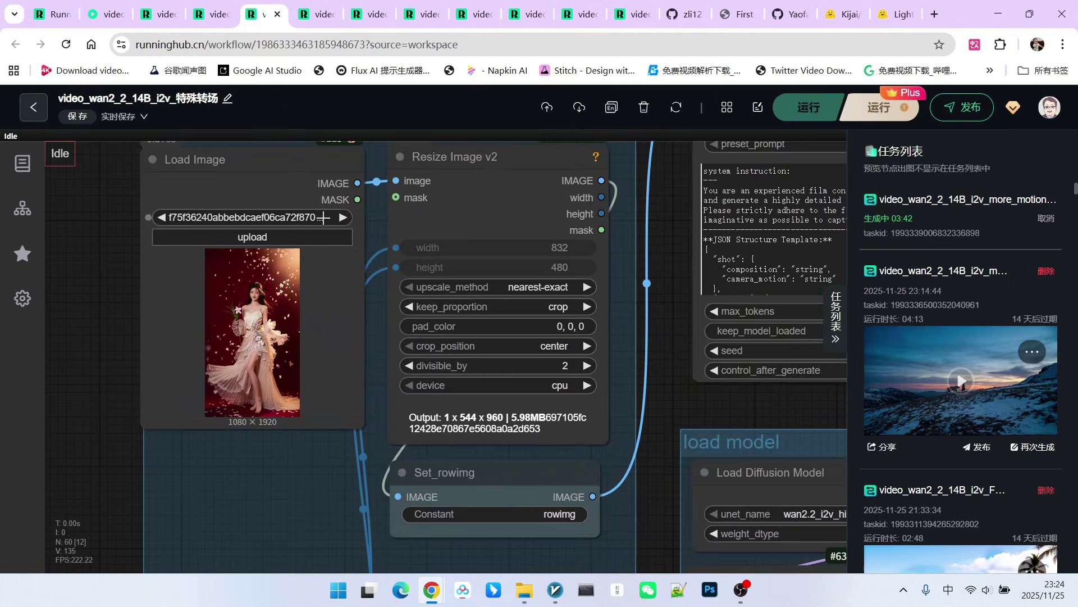
left_click(467, 177)
scroll(295, 228, "down", 5)
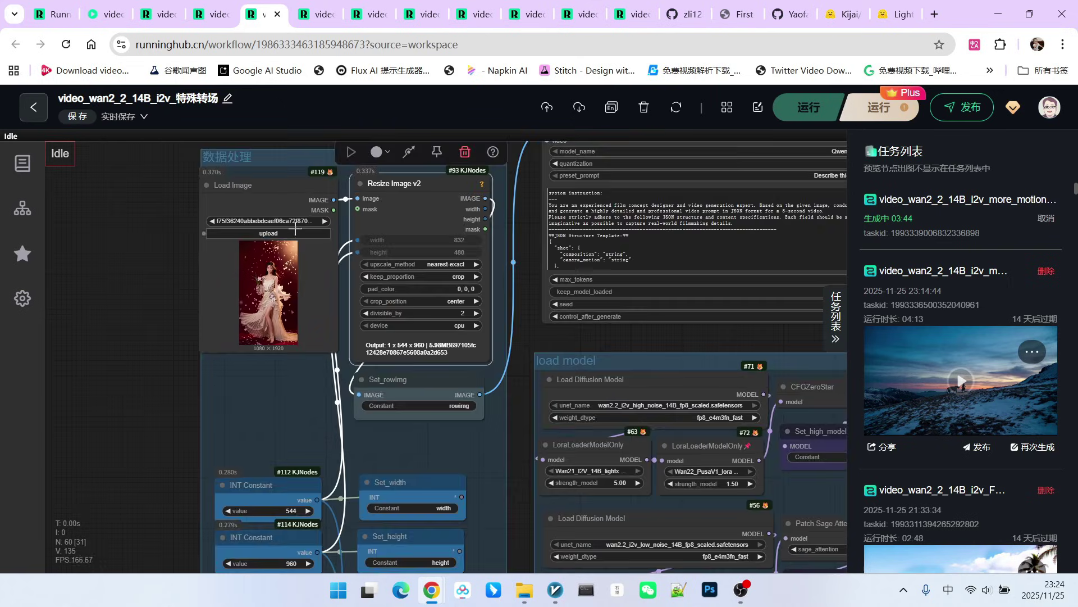
left_click_drag(125, 390, 166, 236)
left_click(297, 444)
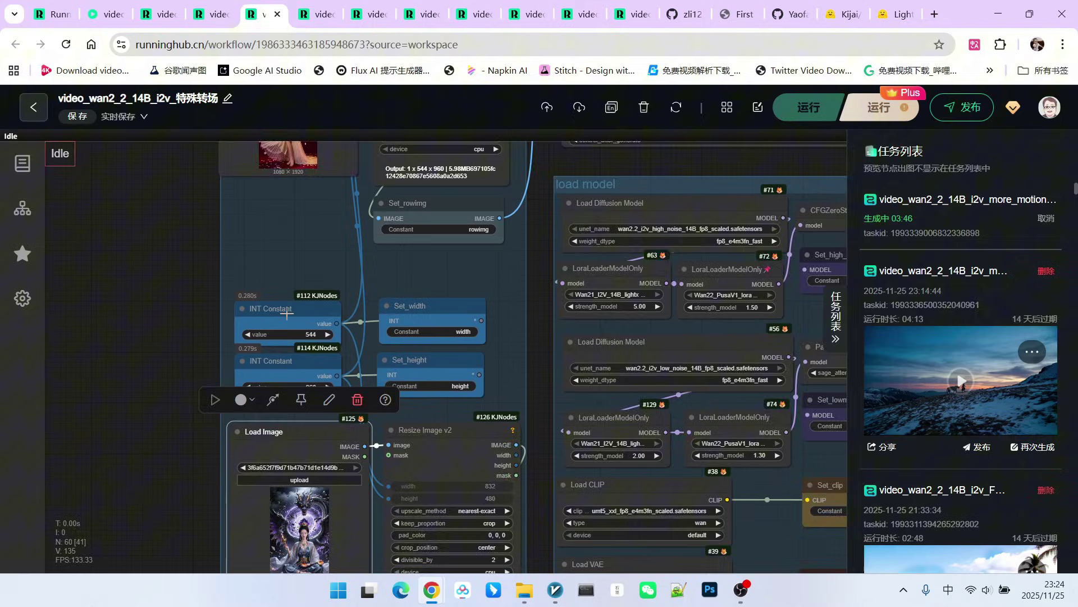
scroll(289, 297, "up", 3)
left_click(299, 361)
left_click(298, 371)
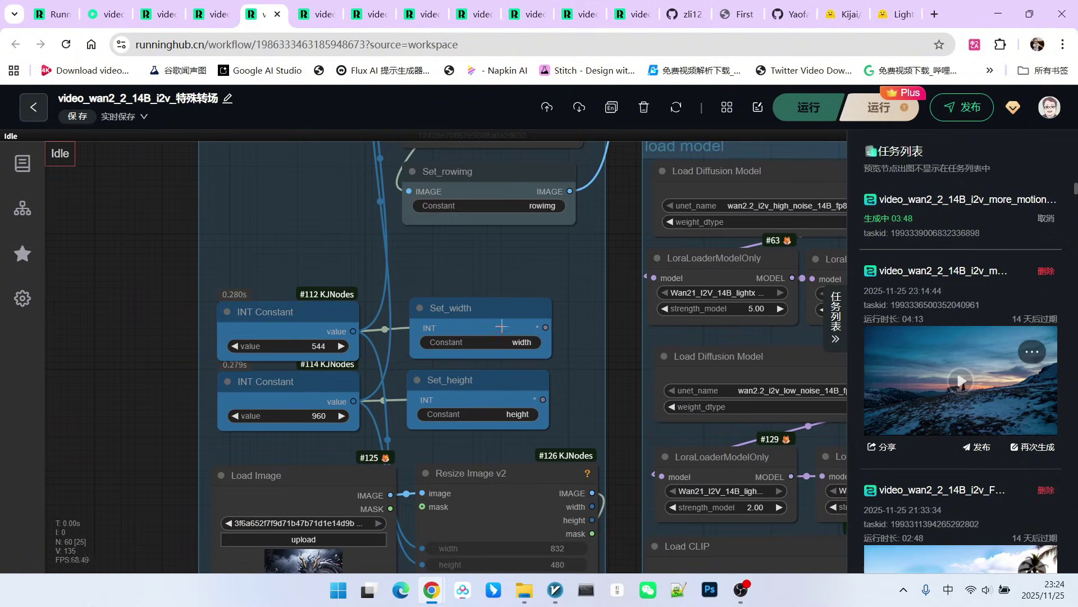
scroll(585, 255, "down", 5)
scroll(585, 255, "right", 10)
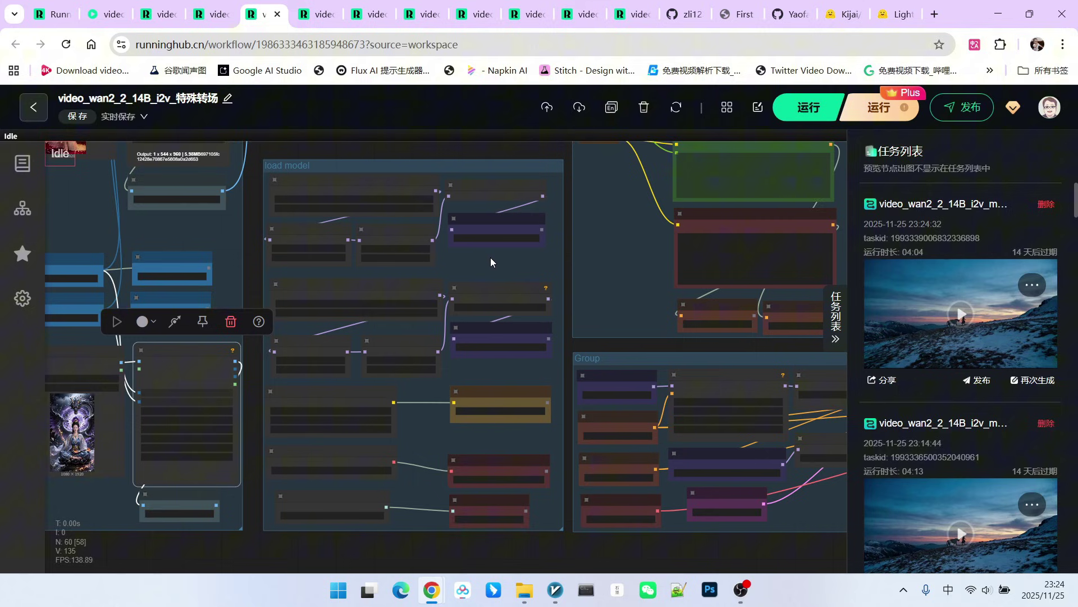
- Inspect the high- and low-noise model nodes and lightx LoRA loader #63, then bring up the Hugging Face Pusa page
scroll(490, 261, "up", 5)
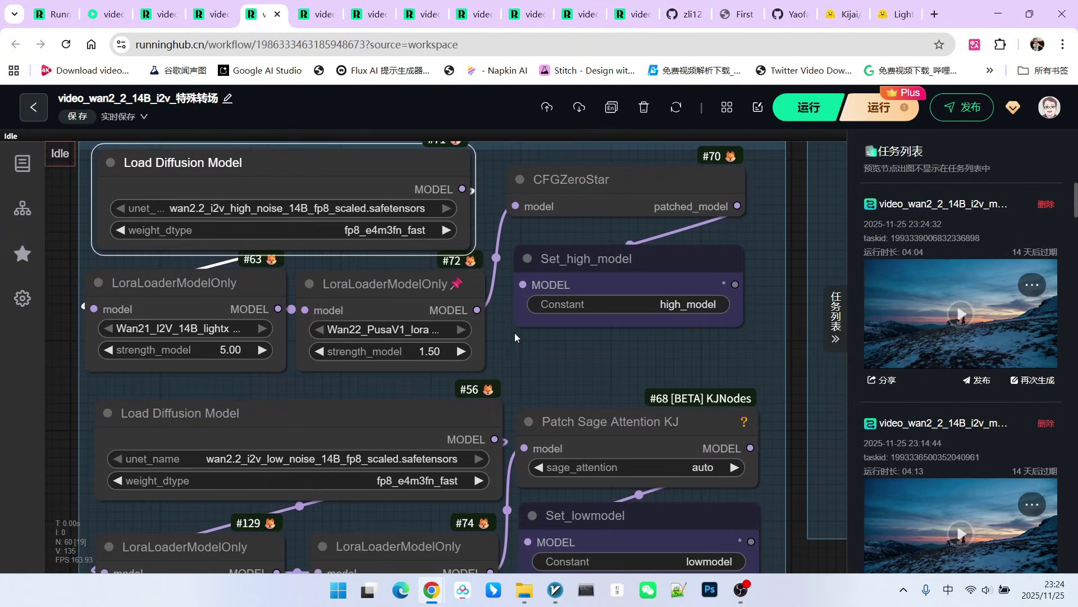
left_click_drag(264, 170, 284, 175)
left_click_drag(276, 416, 279, 412)
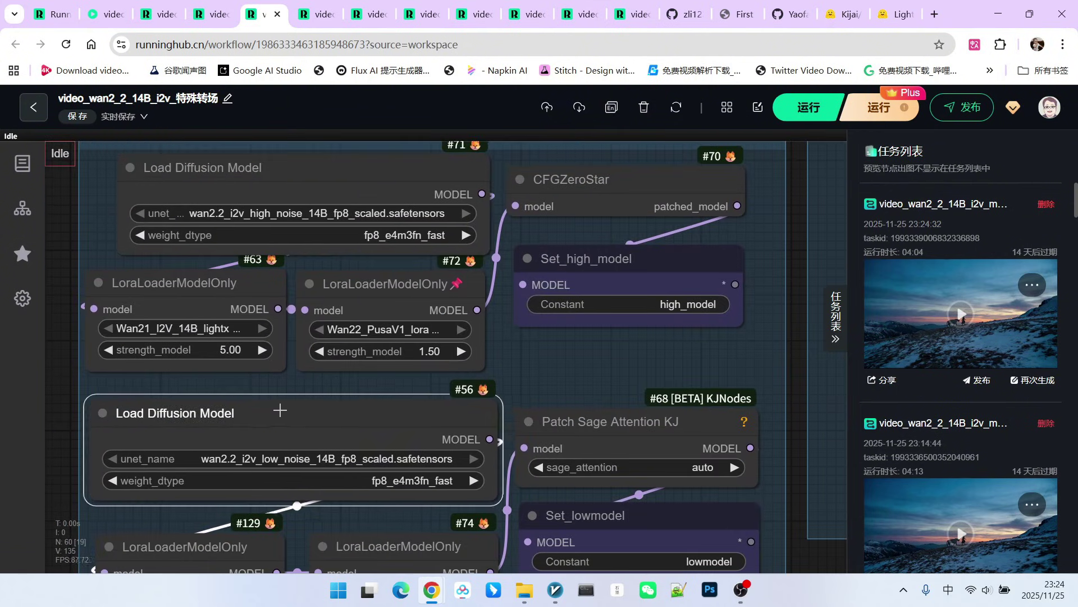
scroll(394, 391, "up", 2)
left_click_drag(171, 393, 412, 387)
left_click(898, 15)
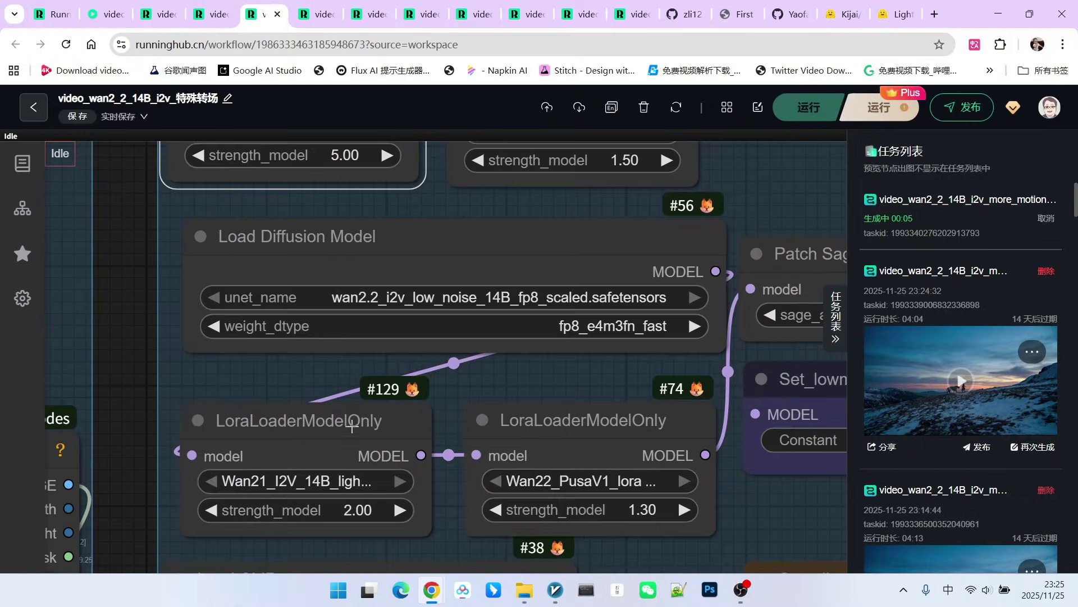
- Read the strengths of lightx LoRA loaders #129 and #63 and Pusa LoRA loaders #72 and #74
left_click(319, 416)
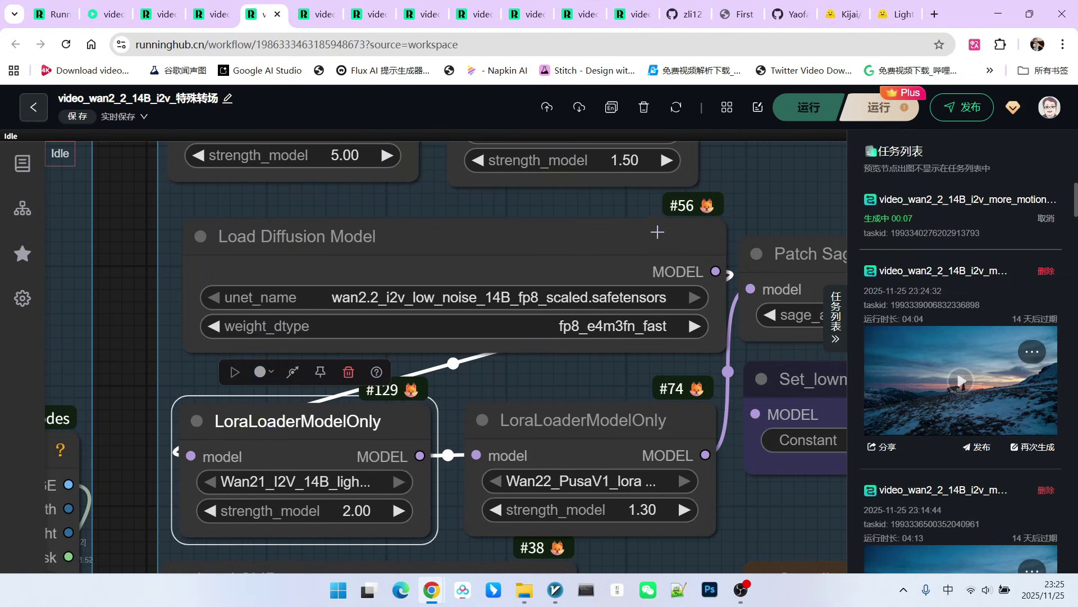
scroll(385, 388, "down", 6)
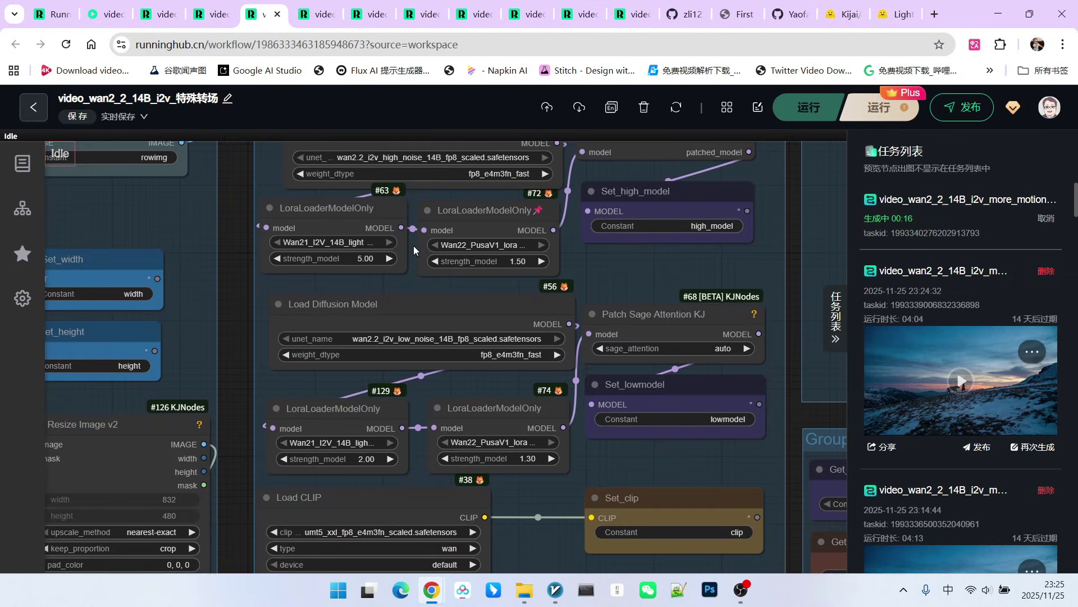
left_click_drag(359, 251, 371, 254)
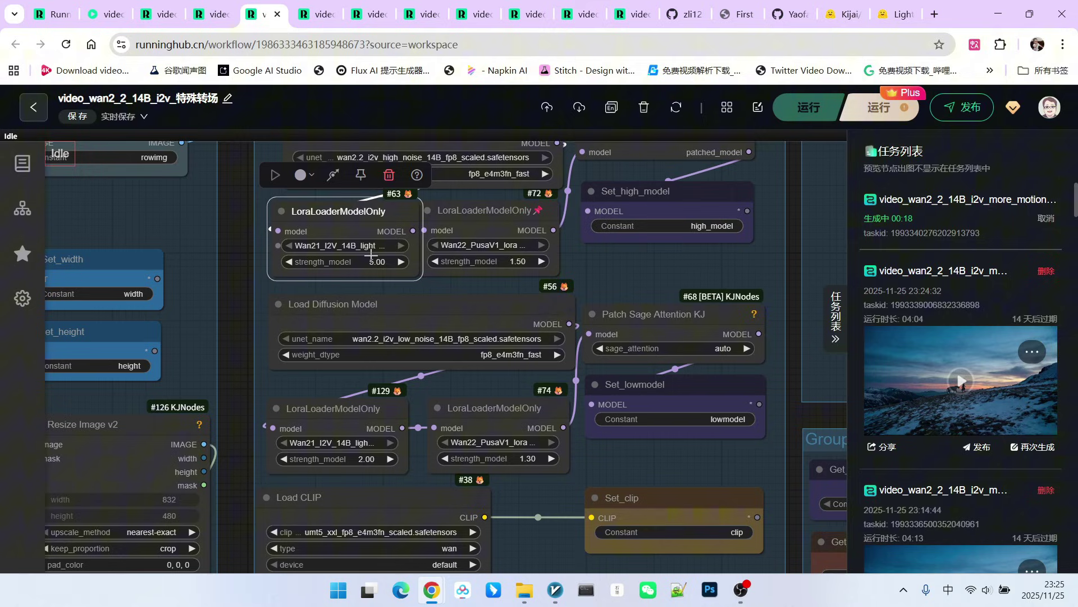
scroll(364, 240, "up", 3)
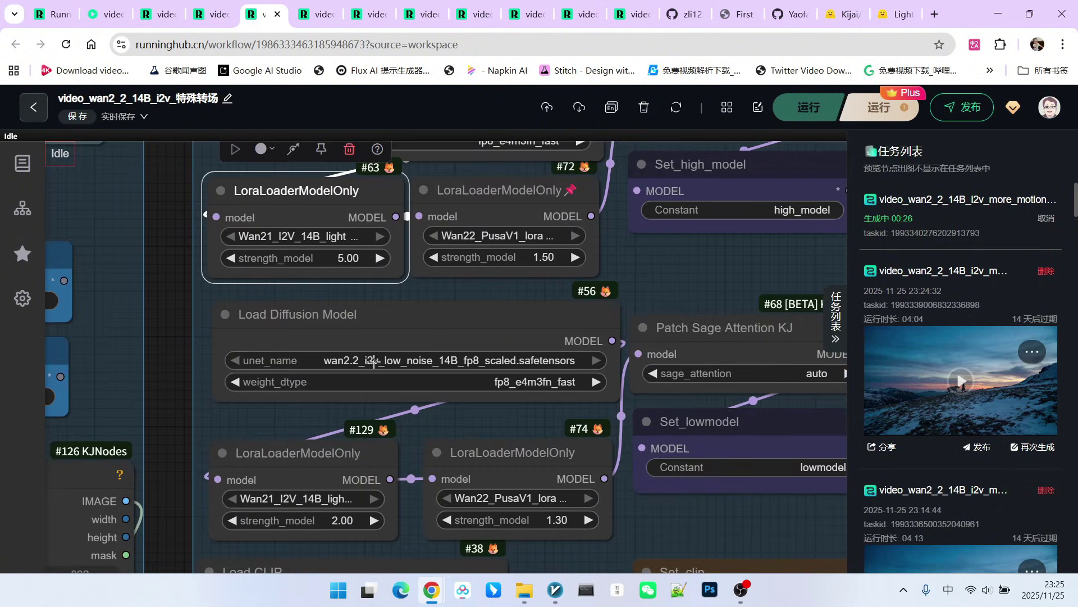
left_click_drag(508, 204, 524, 200)
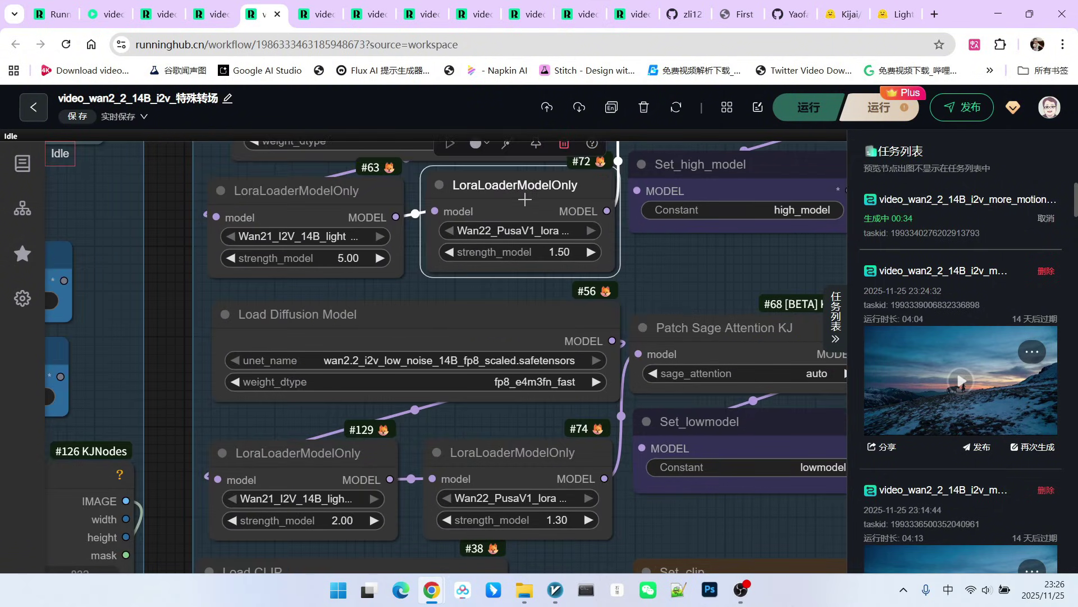
left_click_drag(504, 463, 505, 457)
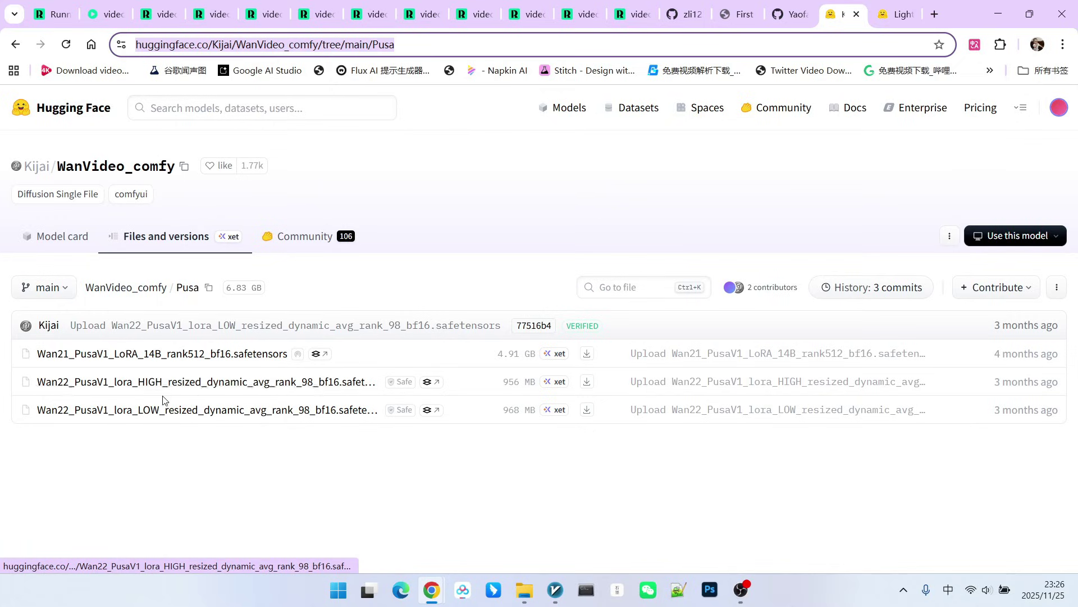
- Return from the WanVideo_comfy Pusa folder to the RunningHub workflow tab
key("ctrl+5")
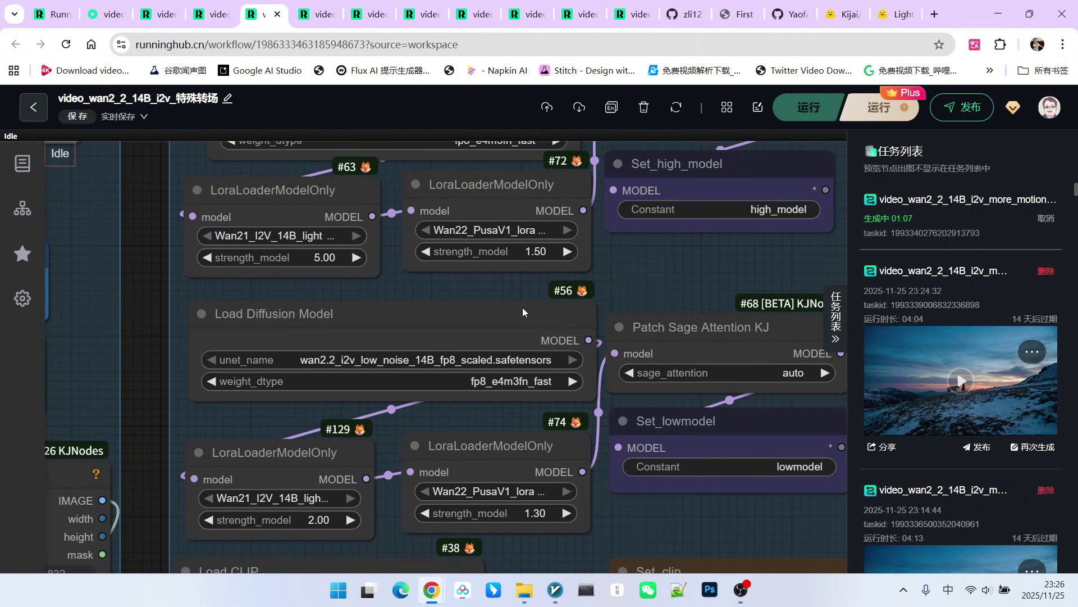
scroll(533, 457, "down", 5)
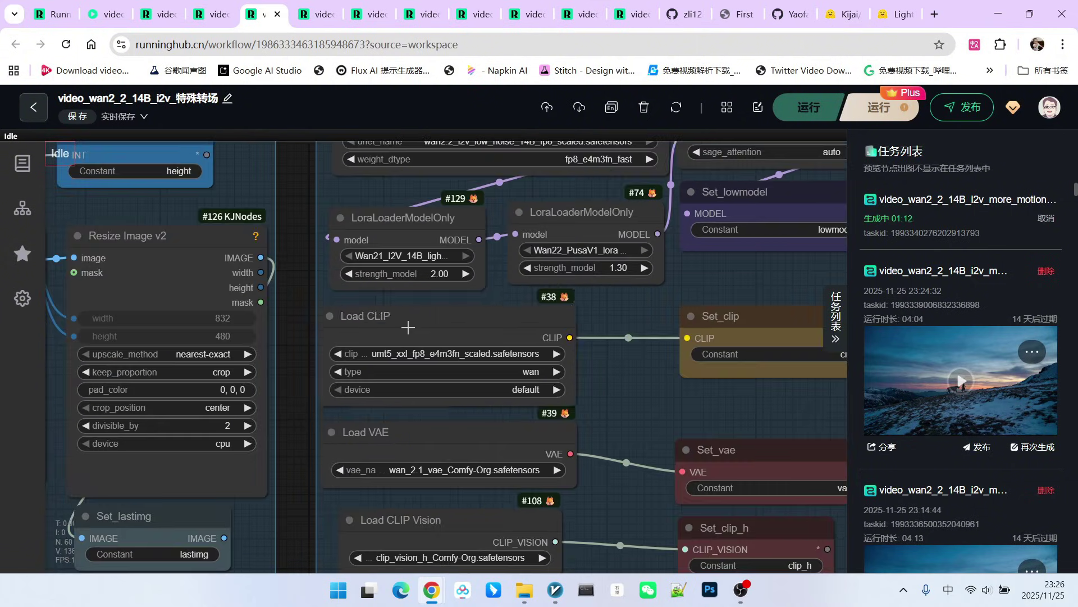
left_click_drag(398, 321, 445, 328)
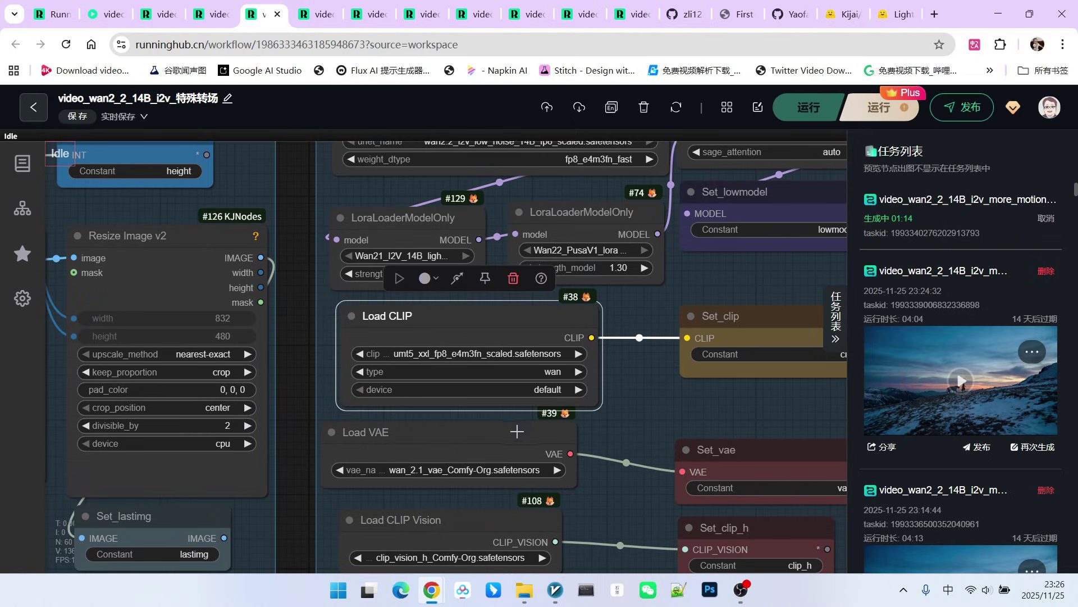
left_click_drag(424, 432, 449, 433)
scroll(449, 433, "down", 6)
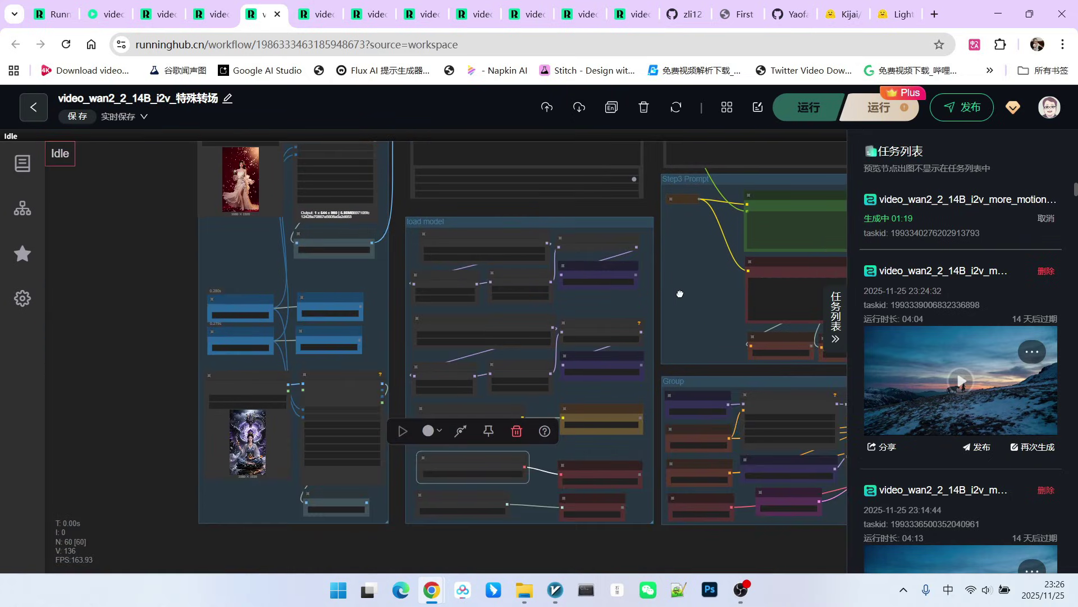
left_click_drag(680, 294, 594, 434)
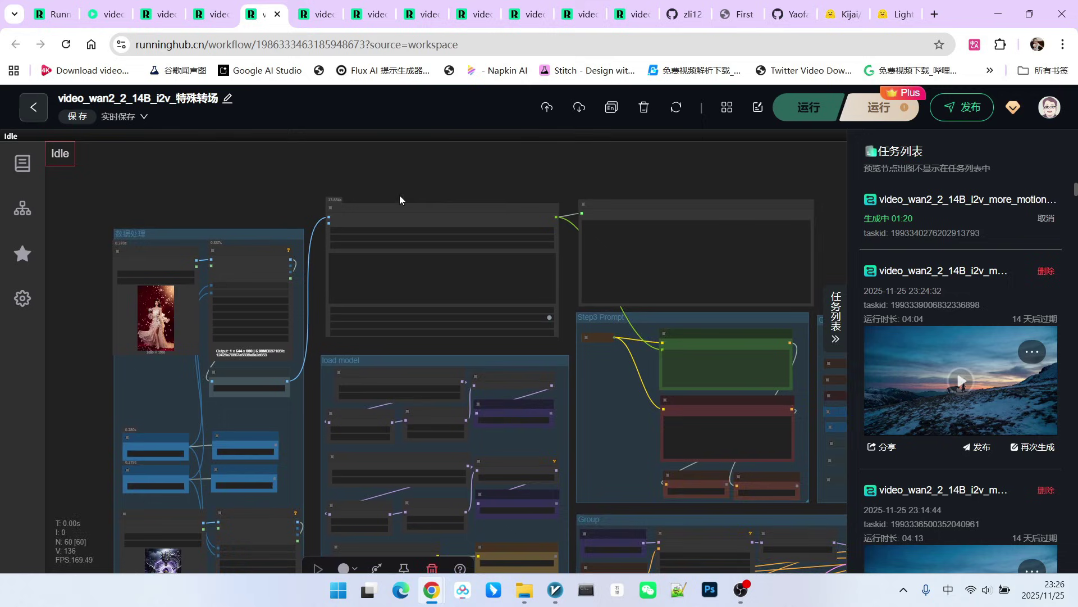
scroll(399, 195, "up", 5)
left_click_drag(445, 210, 433, 200)
left_click(480, 313)
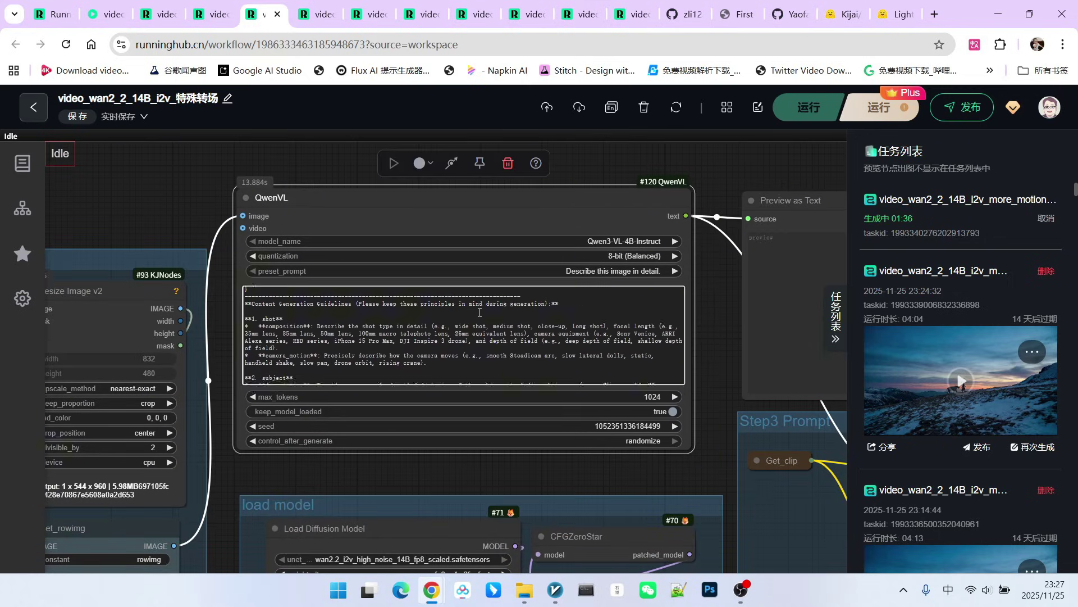
scroll(480, 313, "down", 5)
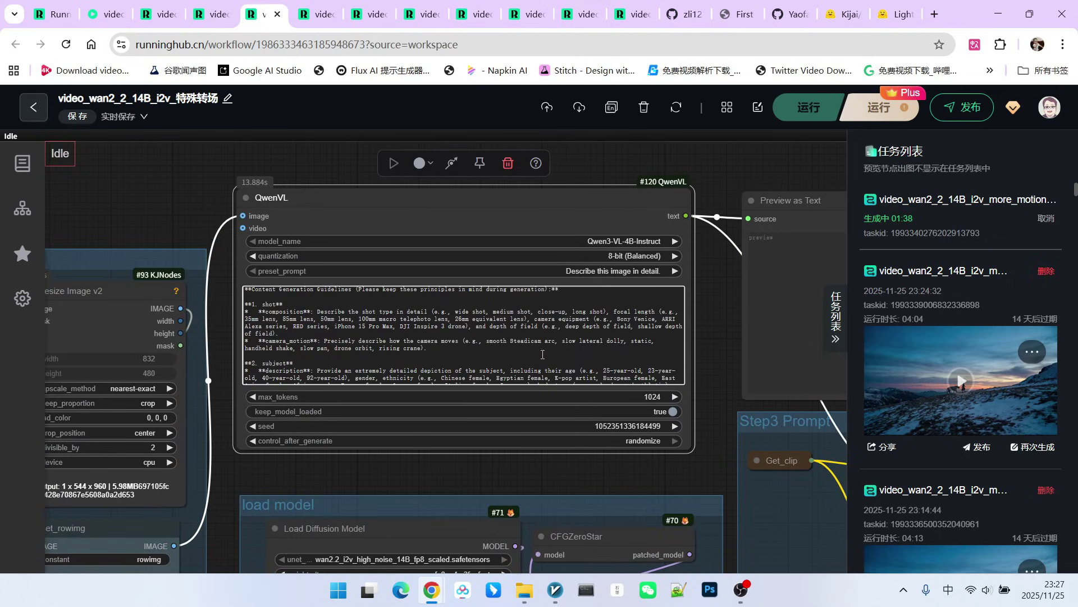
scroll(669, 275, "down", 4)
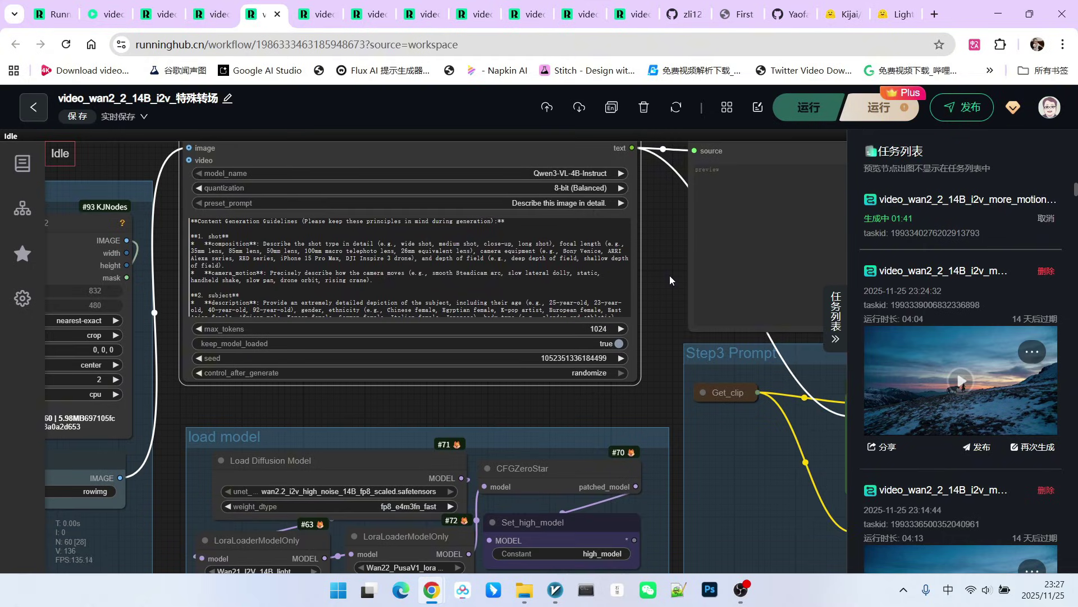
scroll(669, 276, "up", 3)
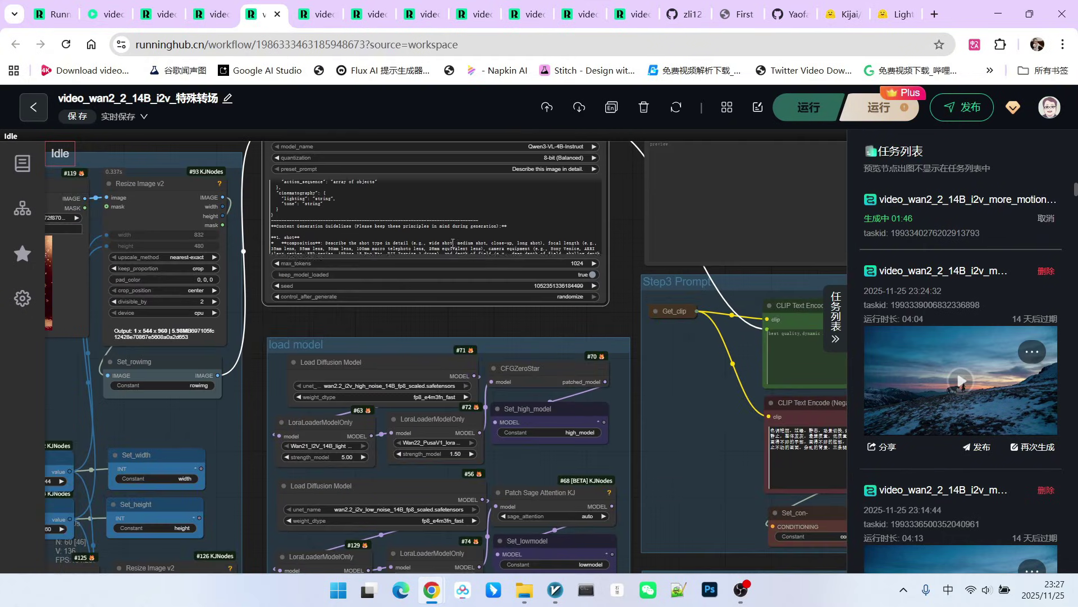
scroll(460, 300, "down", 3)
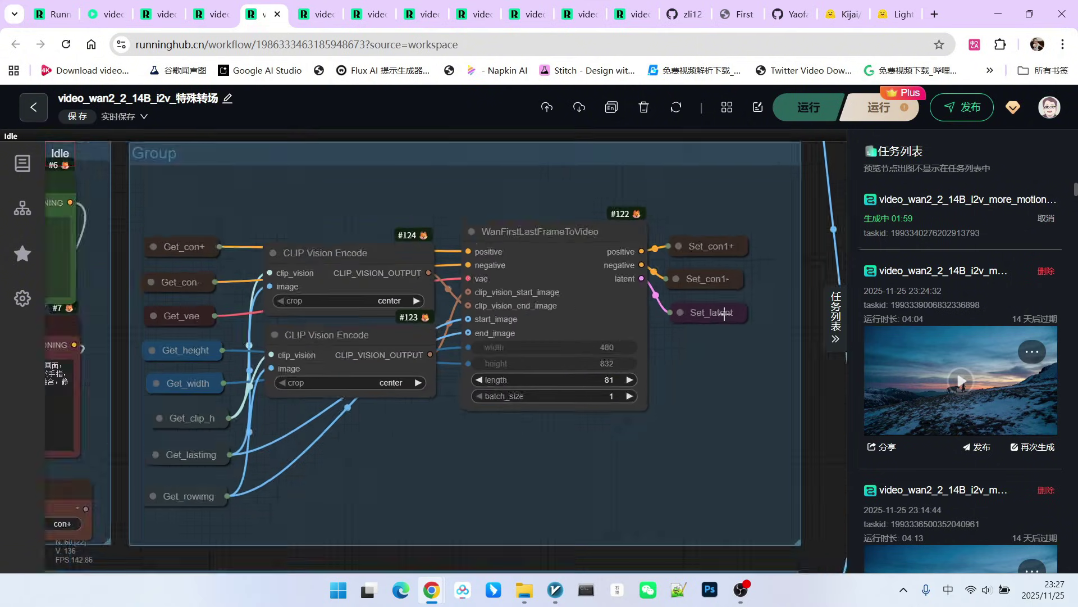
scroll(719, 282, "up", 1)
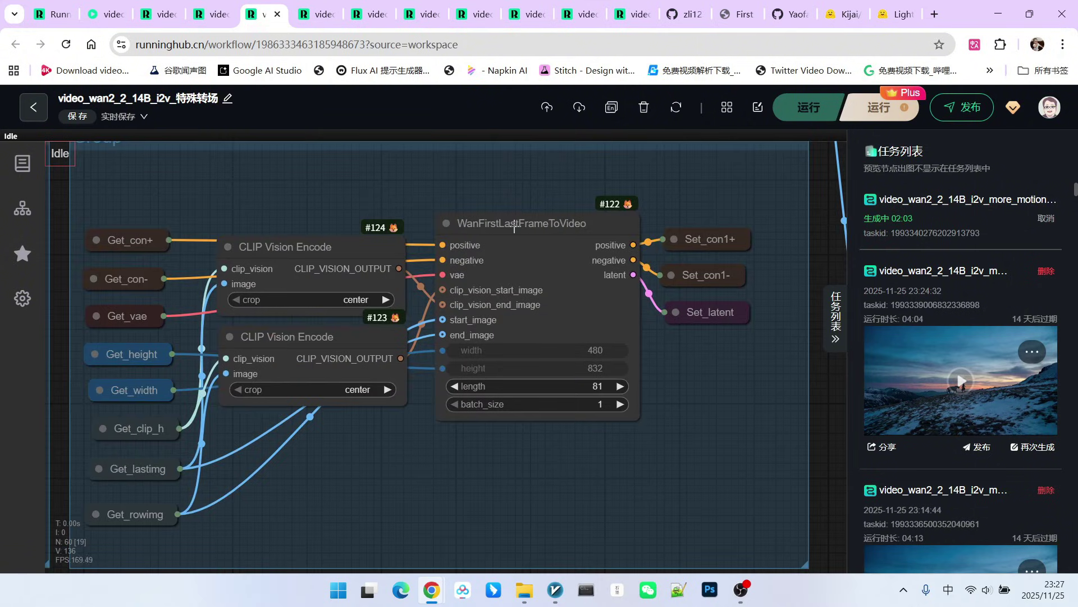
- Move the lower CLIP Vision Encode node down and align node #124 beside WanFirstLastFrameToVideo
scroll(600, 223, "up", 1)
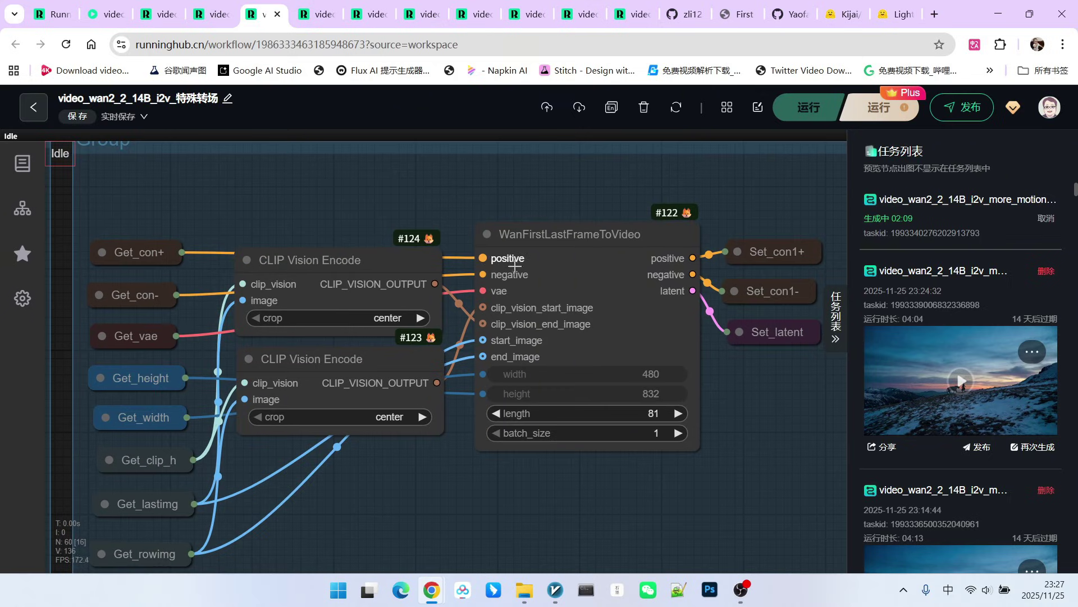
scroll(533, 293, "down", 1)
left_click_drag(386, 353, 385, 378)
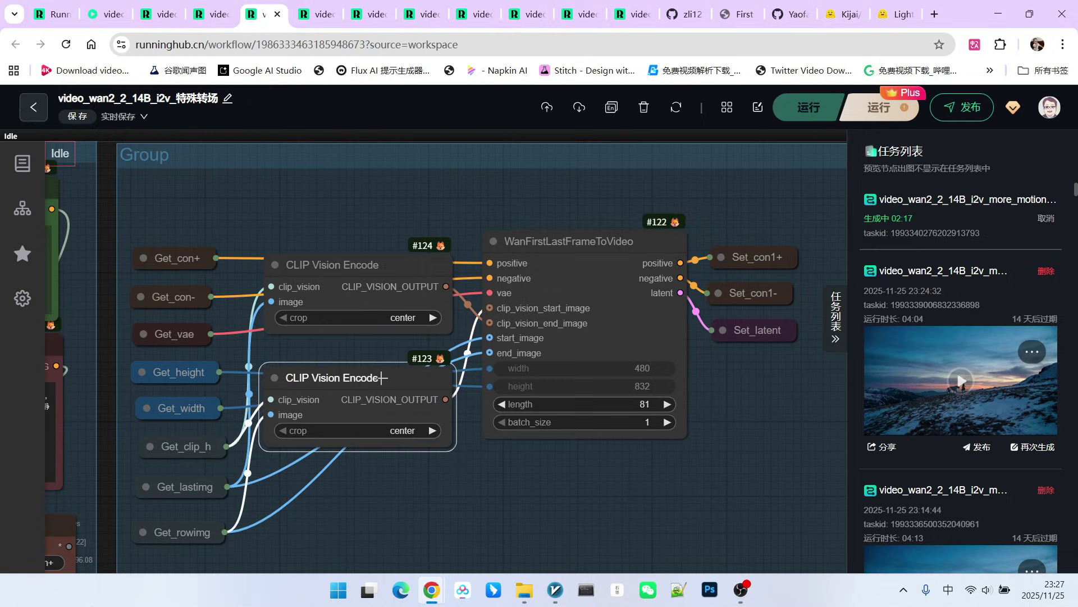
mouse_move(373, 278)
left_mouse_down()
mouse_move(388, 285)
mouse_move(372, 281)
left_mouse_up()
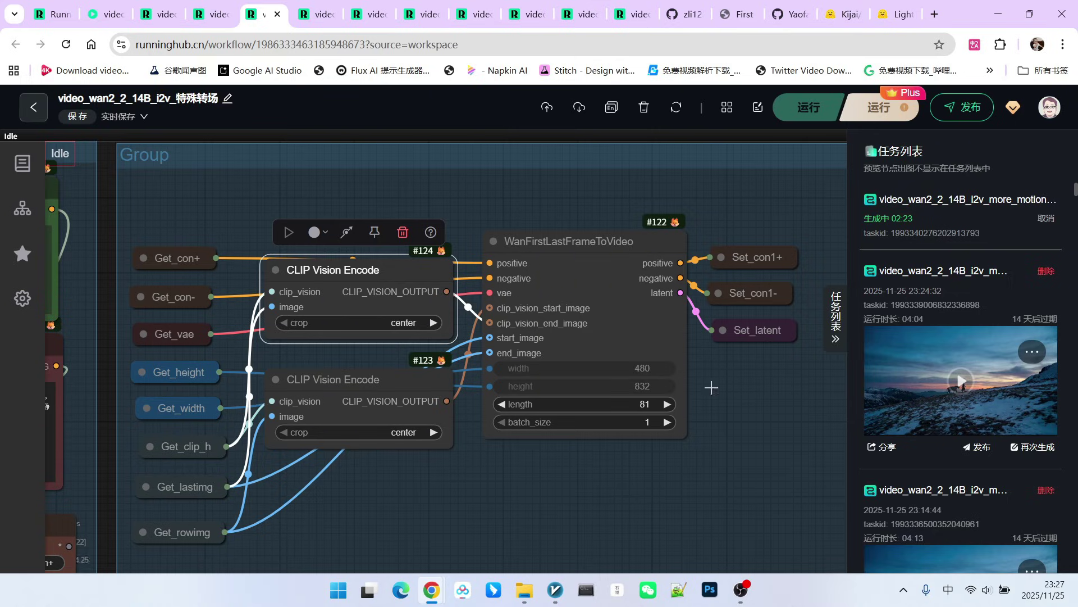
scroll(786, 406, "down", 3)
scroll(730, 375, "up", 4)
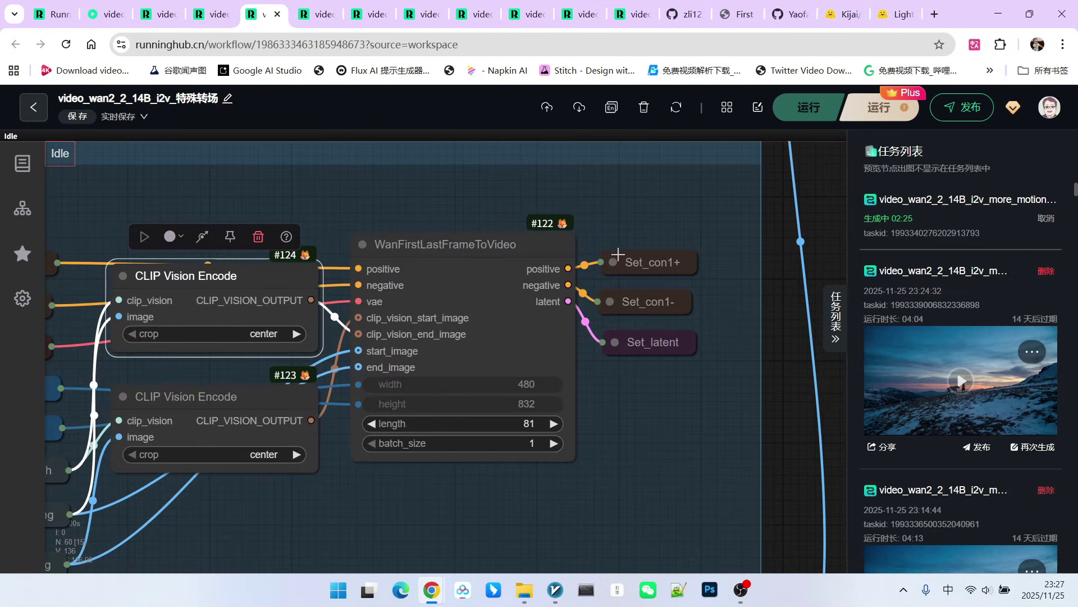
scroll(635, 350, "down", 5)
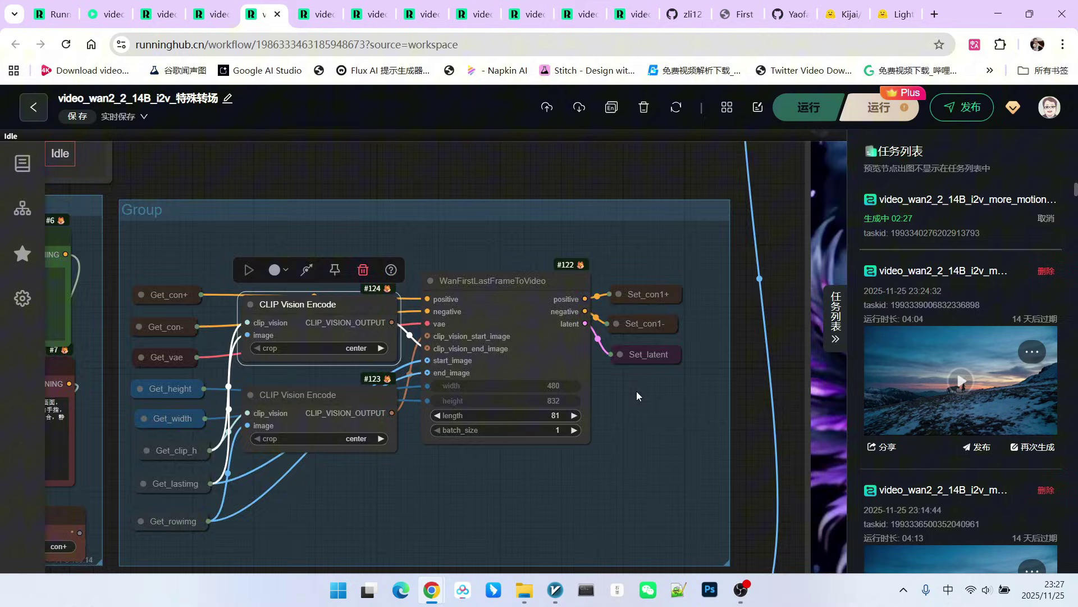
scroll(644, 460, "up", 5)
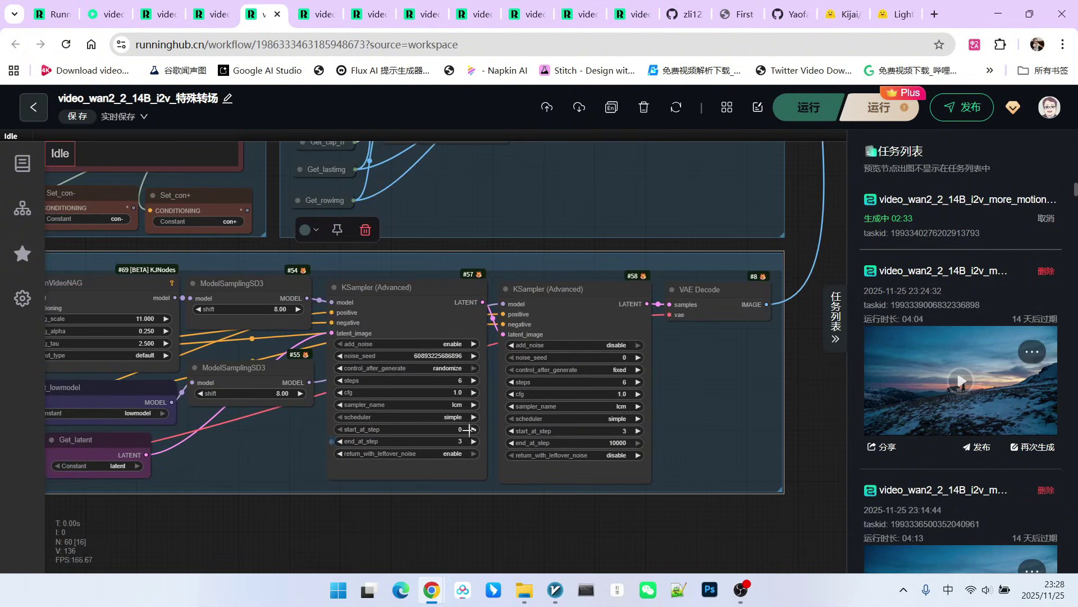
- Zoom around the KSampler nodes and transition video preview, then switch to the more_motion1 workflow
scroll(693, 387, "down", 2)
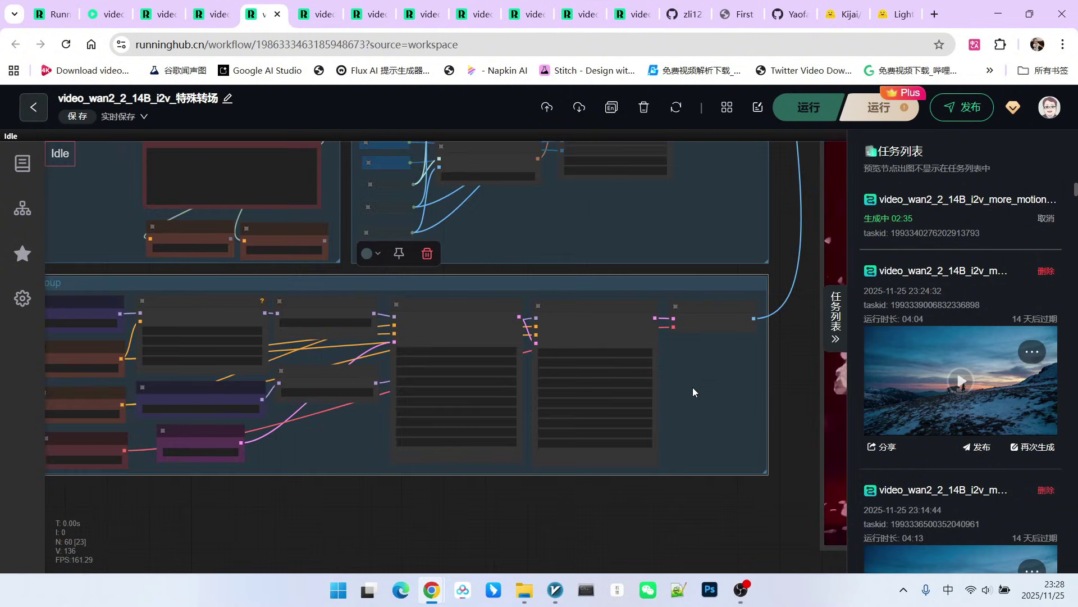
scroll(690, 396, "up", 4)
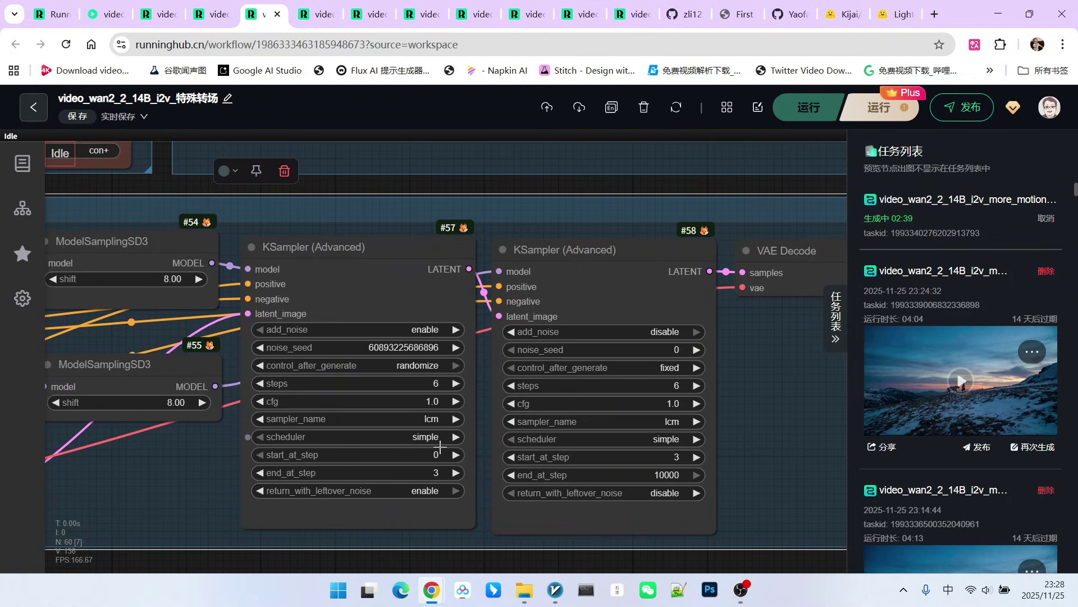
scroll(760, 399, "down", 6)
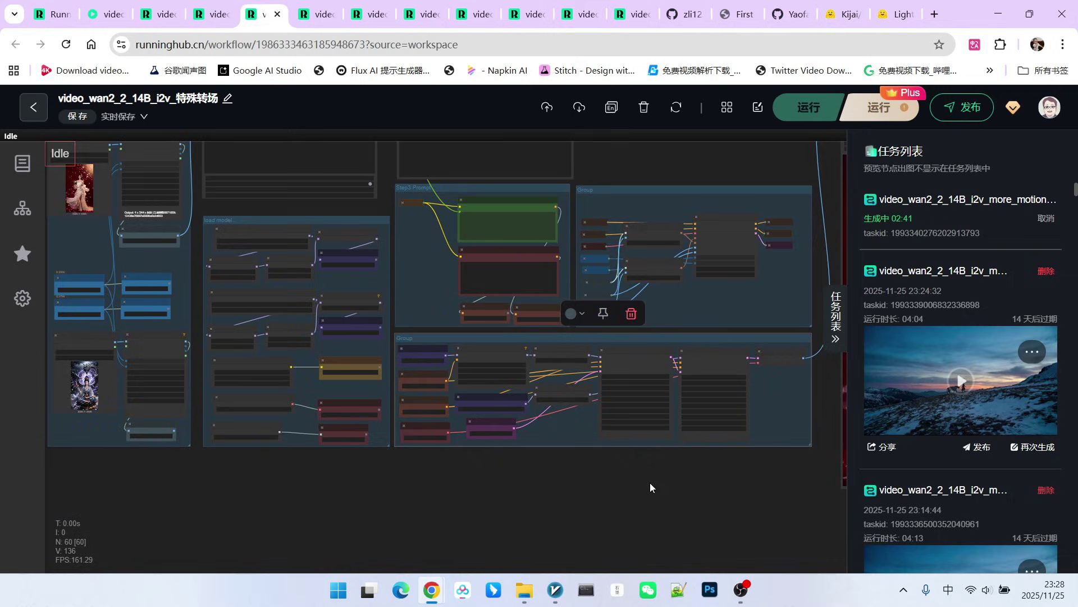
left_click_drag(599, 501, 543, 530)
scroll(632, 510, "down", 3)
scroll(464, 513, "up", 9)
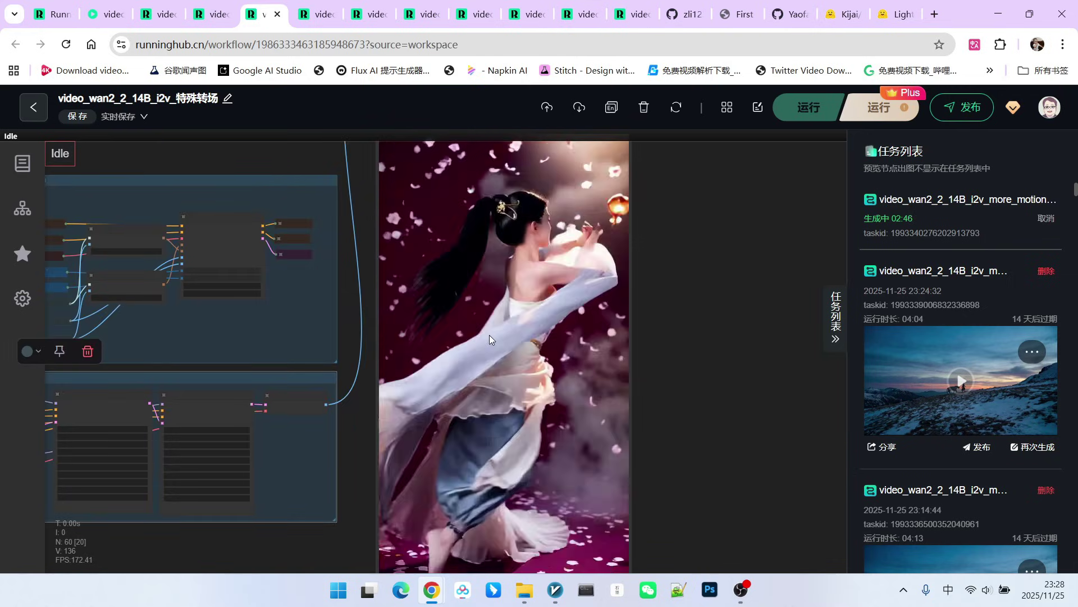
scroll(665, 421, "down", 2)
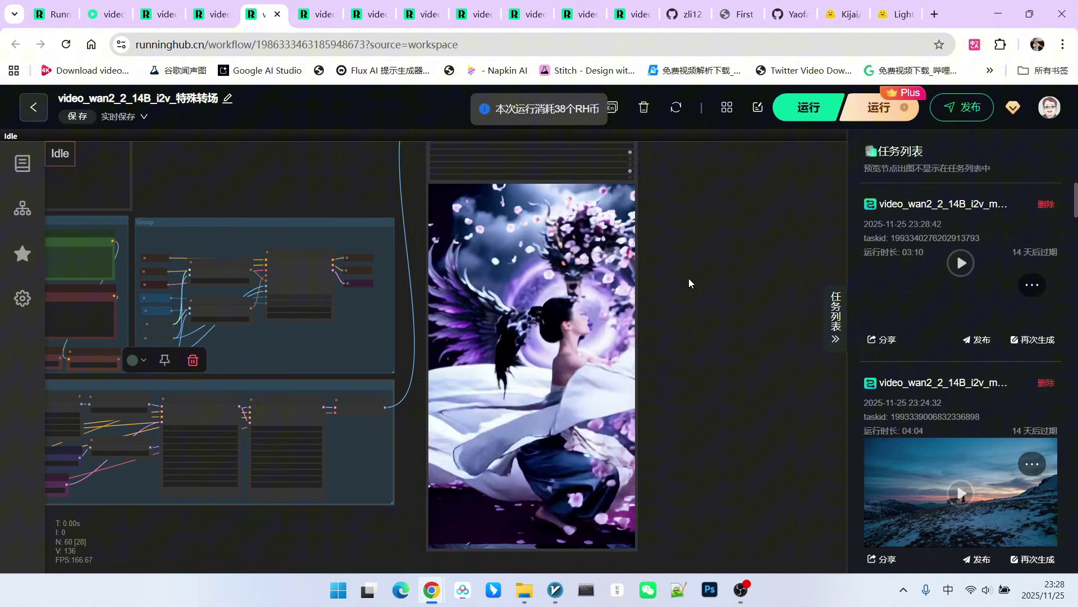
scroll(634, 343, "up", 1)
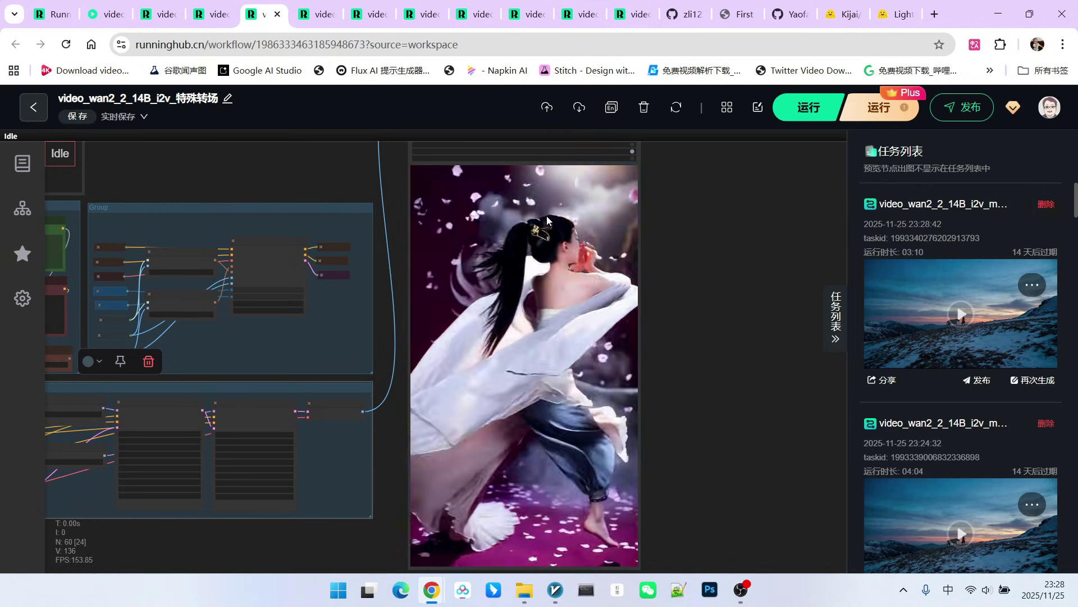
scroll(682, 301, "down", 5)
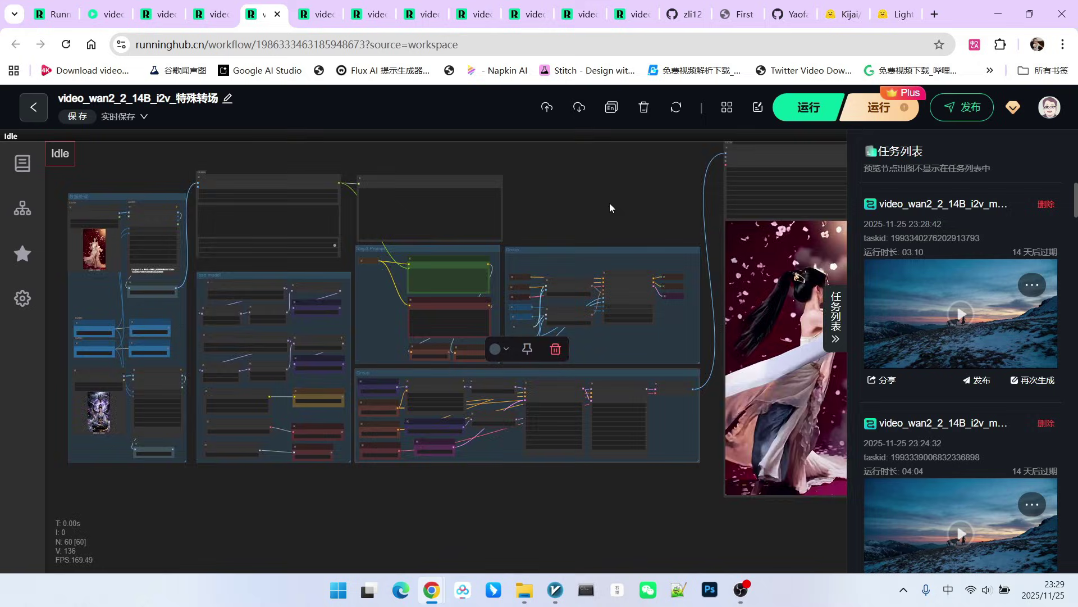
scroll(272, 297, "up", 5)
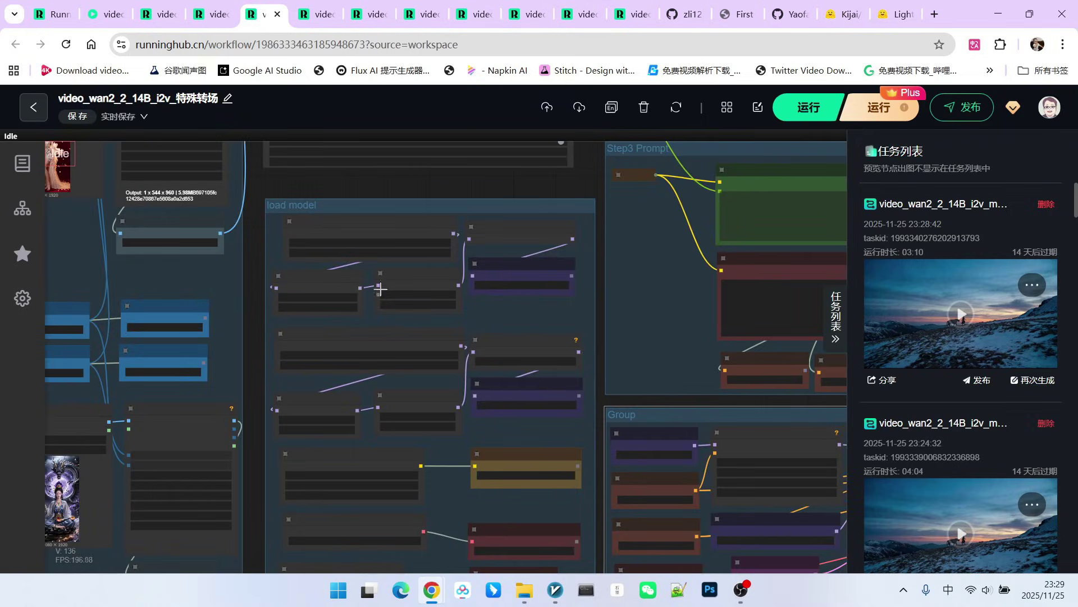
key("ctrl+shift+Tab")
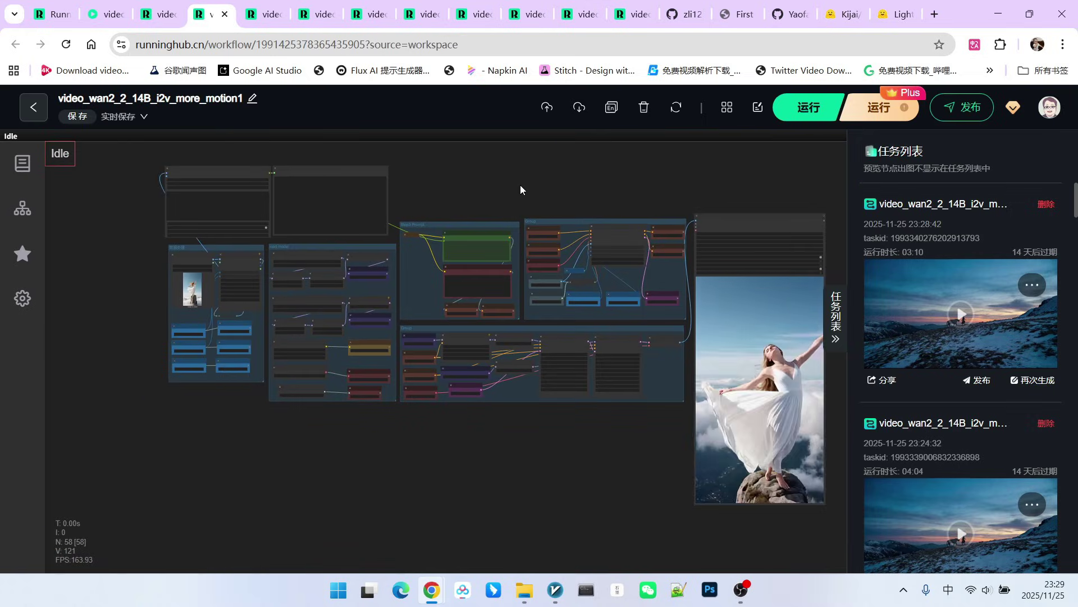
scroll(271, 284, "up", 3)
scroll(301, 284, "down", 4)
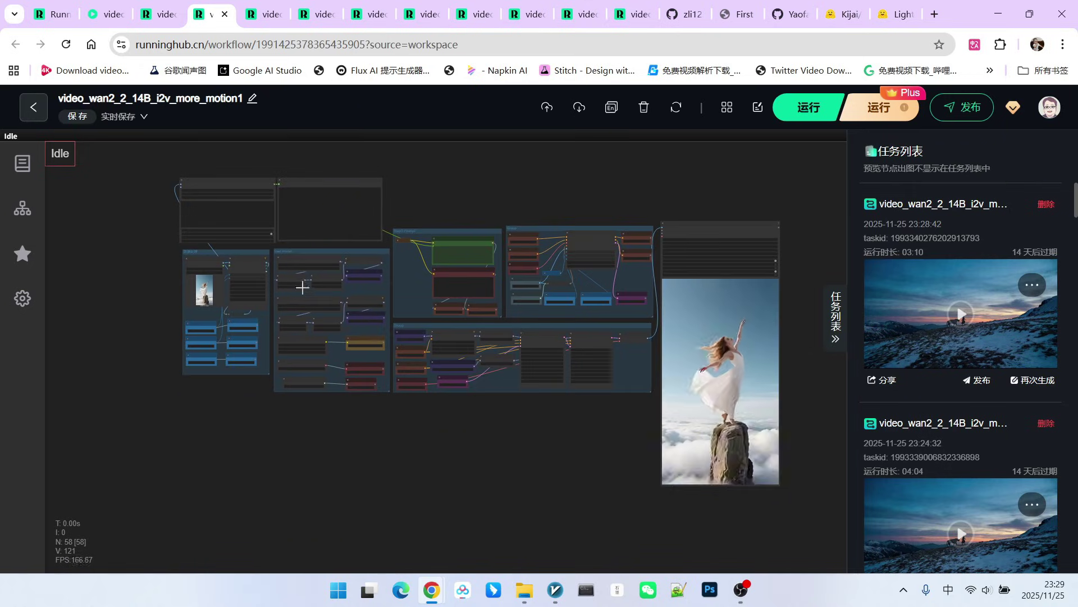
scroll(233, 272, "up", 8)
left_click(298, 304)
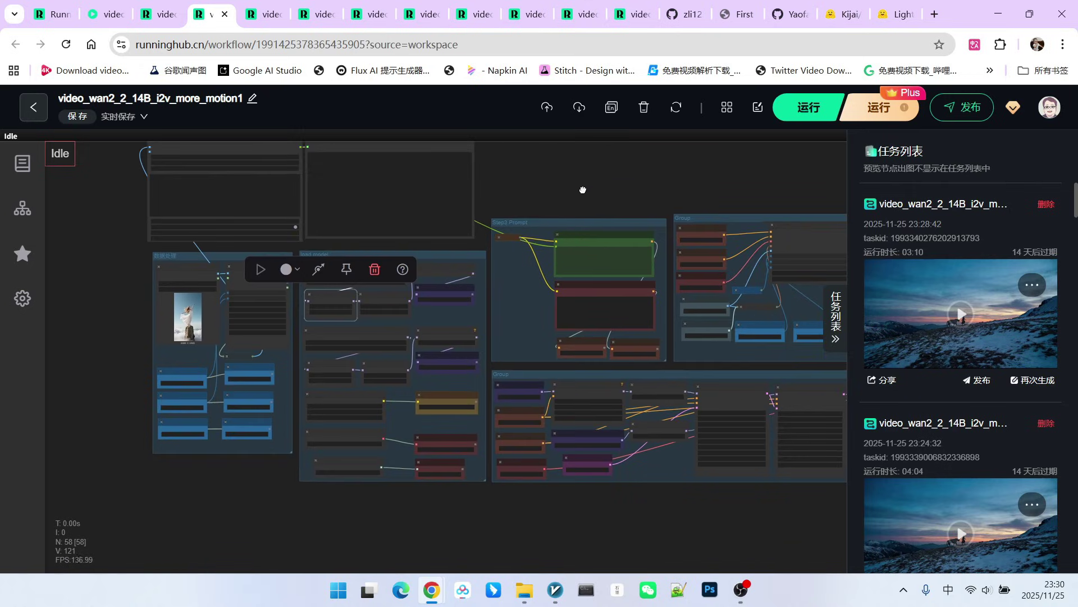
scroll(337, 318, "up", 8)
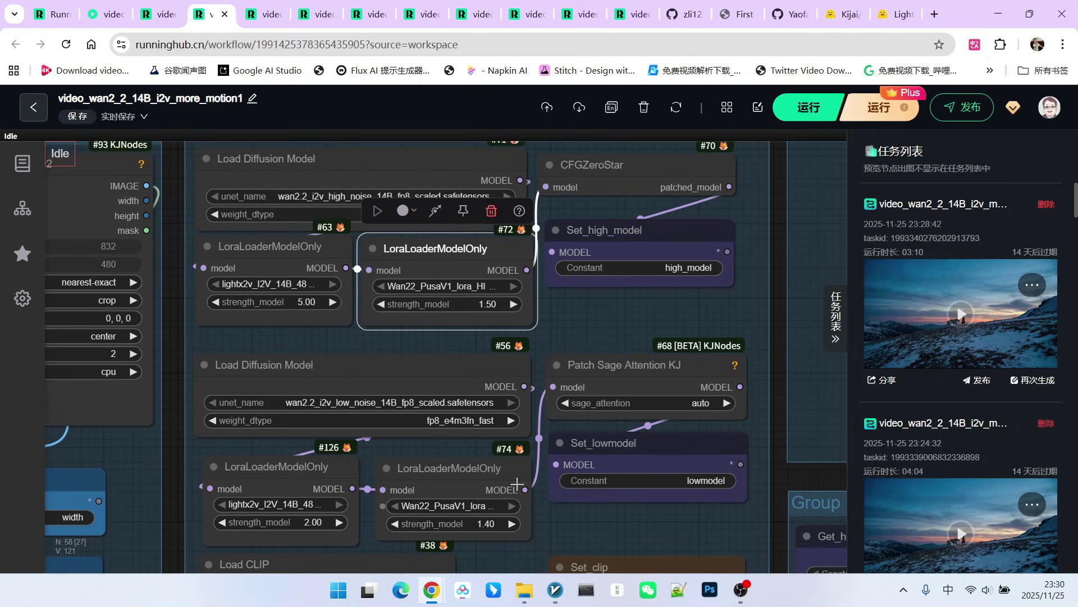
scroll(633, 308, "down", 3)
scroll(741, 171, "down", 2)
scroll(364, 211, "up", 2)
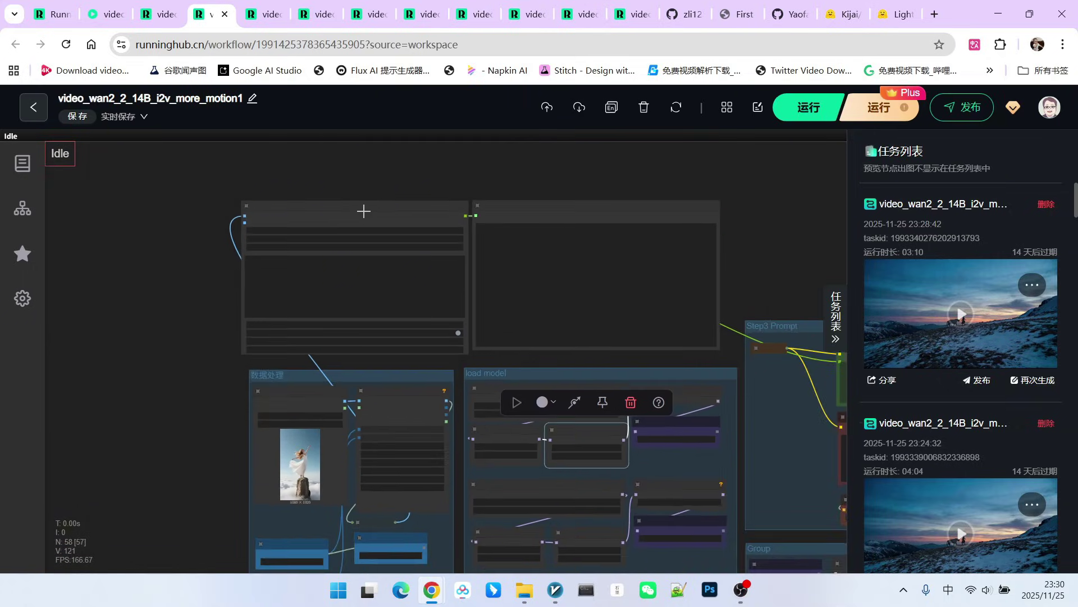
left_click(364, 211)
scroll(407, 236, "up", 5)
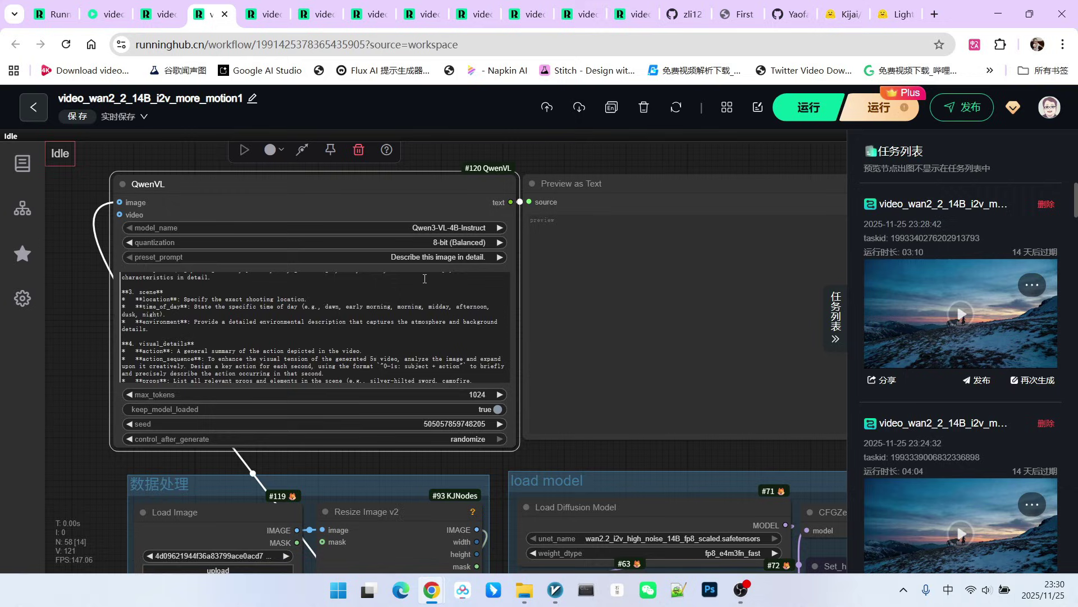
scroll(424, 279, "down", 2)
scroll(571, 337, "down", 5)
scroll(559, 328, "up", 4)
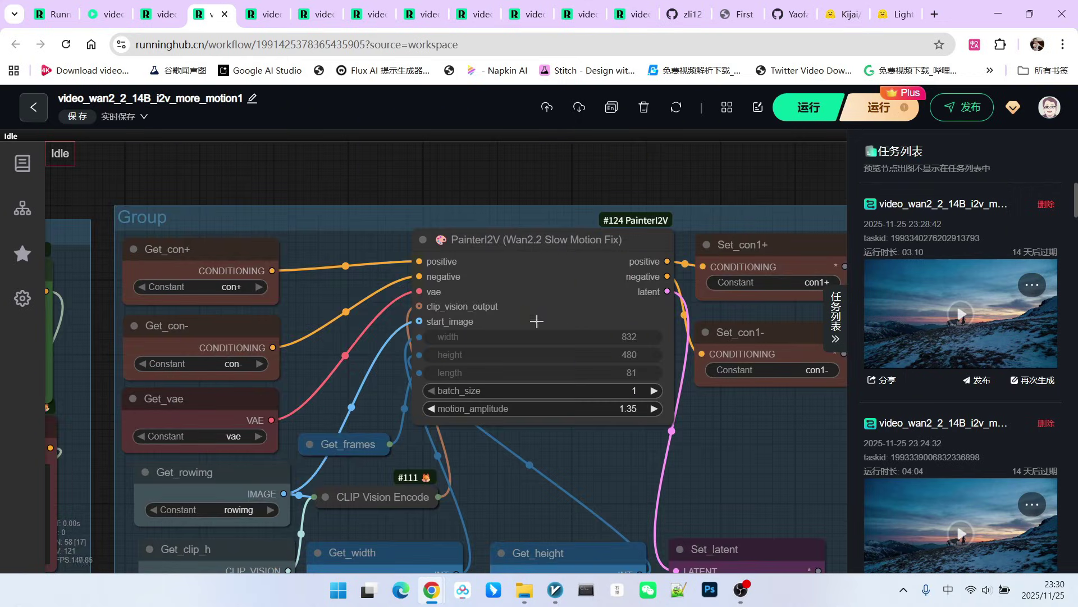
scroll(563, 311, "down", 5)
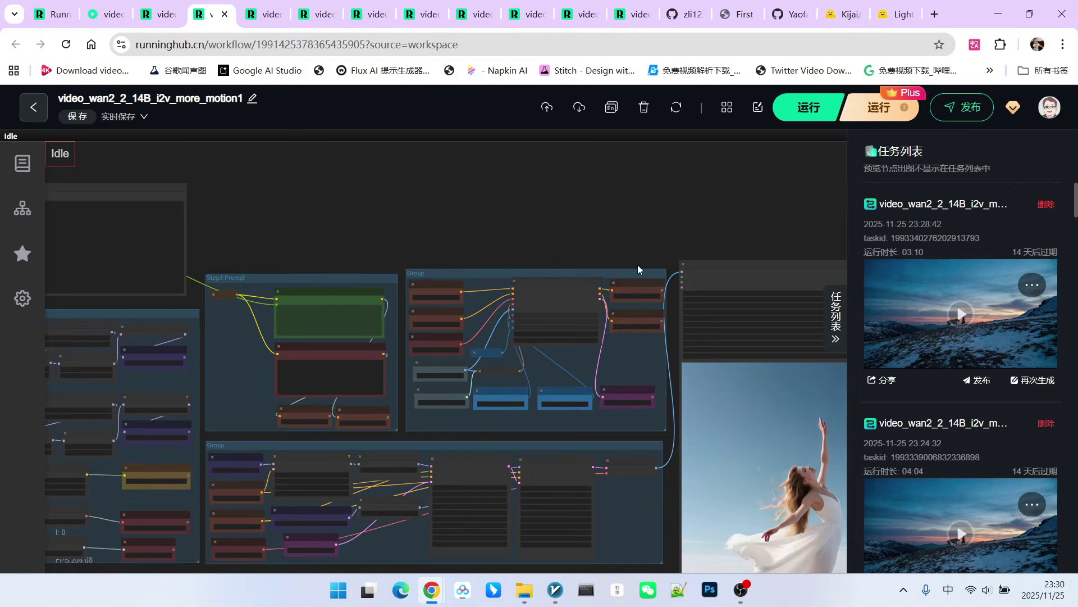
left_click_drag(638, 264, 475, 265)
scroll(762, 430, "up", 1)
left_click_drag(762, 426, 759, 348)
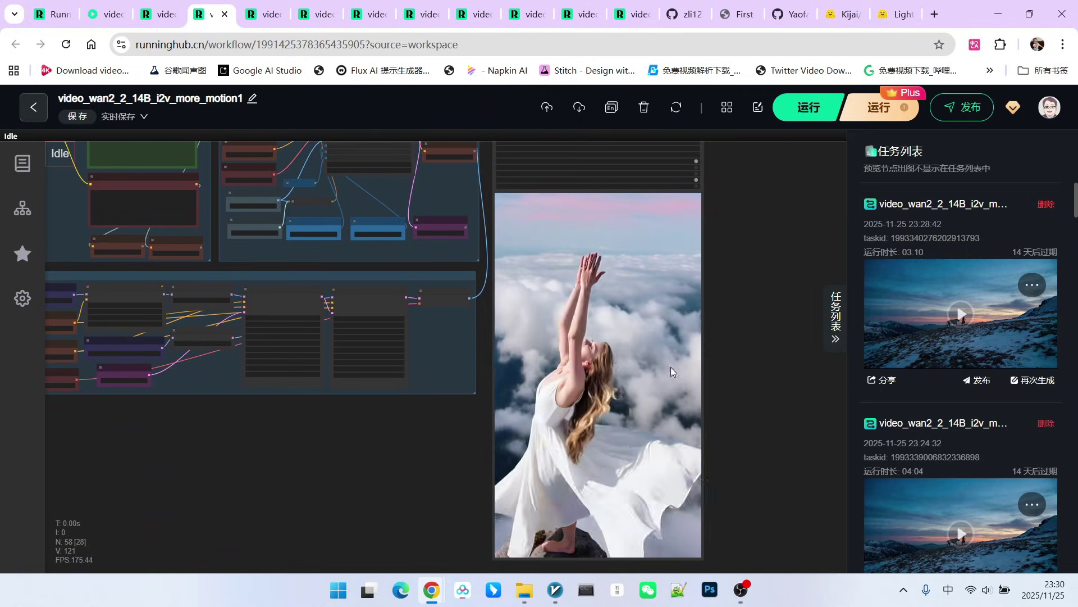
scroll(737, 317, "down", 3)
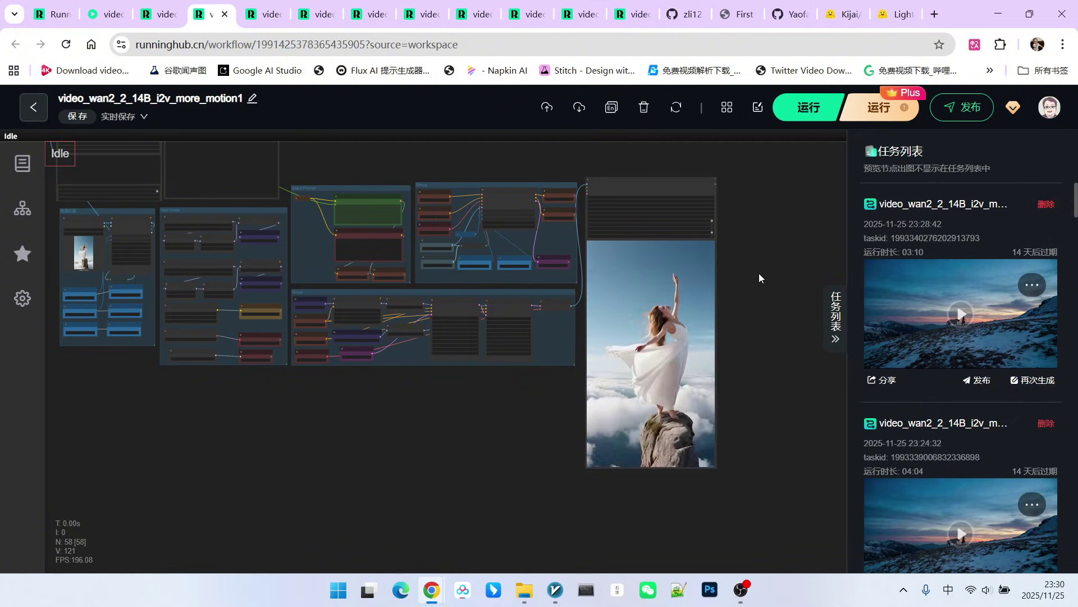
scroll(759, 273, "up", 3)
scroll(656, 356, "up", 2)
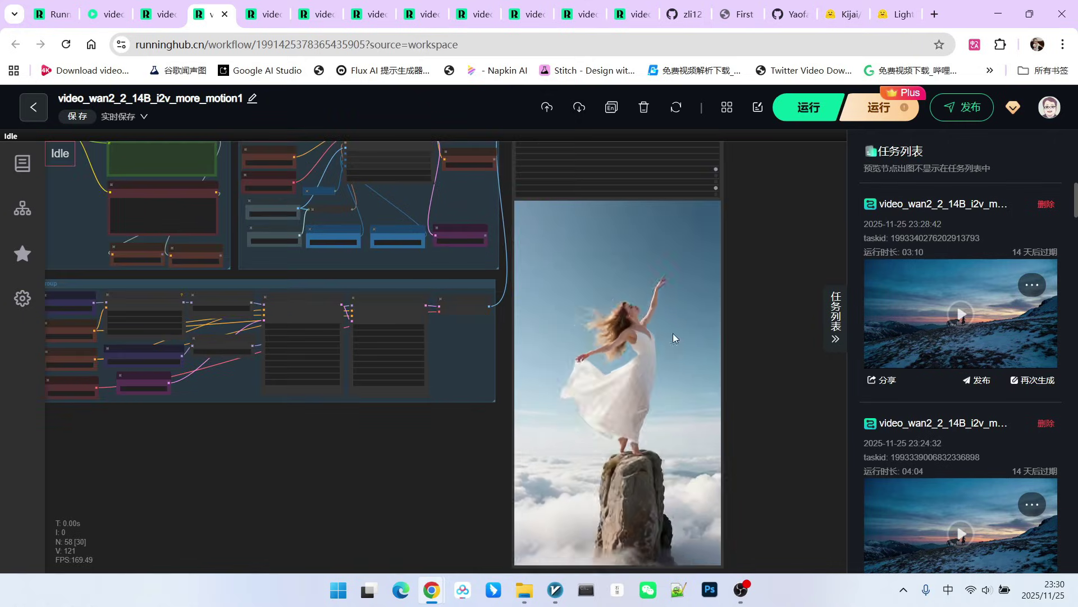
scroll(761, 318, "down", 4)
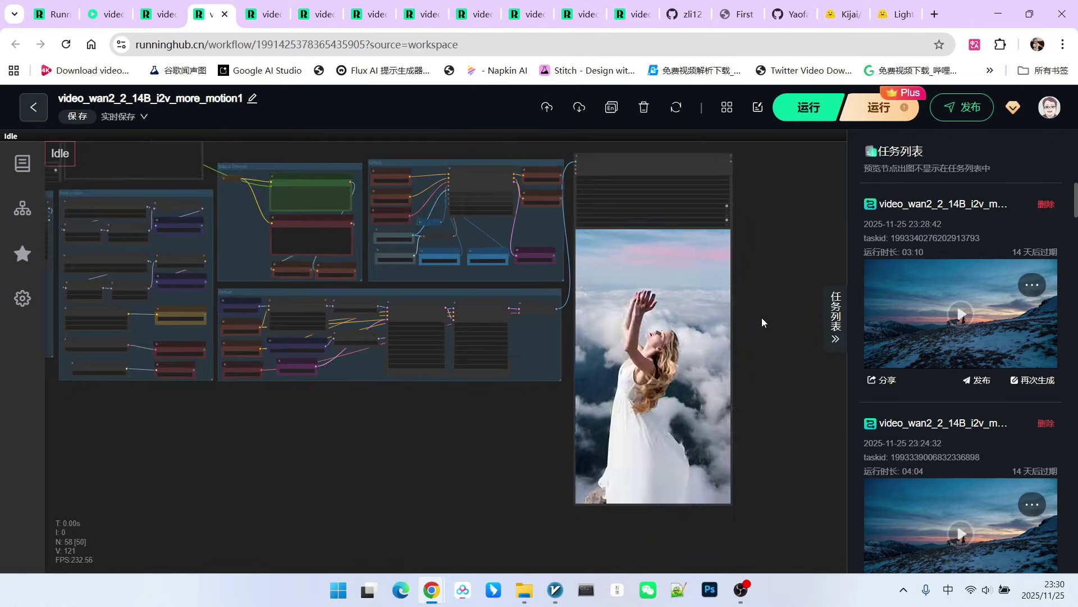
left_click_drag(763, 315, 779, 331)
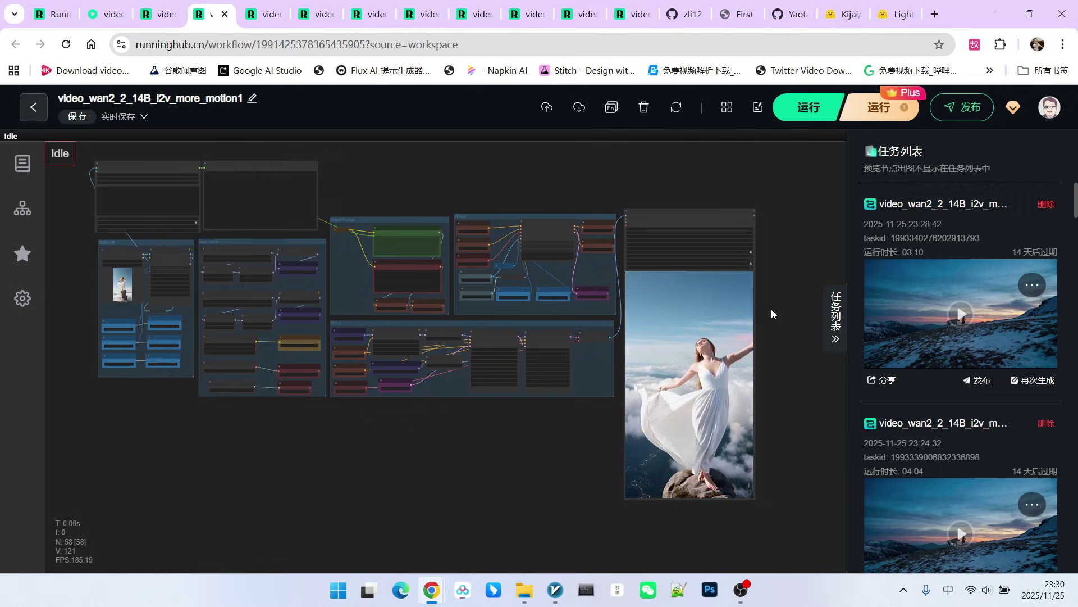
left_click_drag(449, 201, 470, 211)
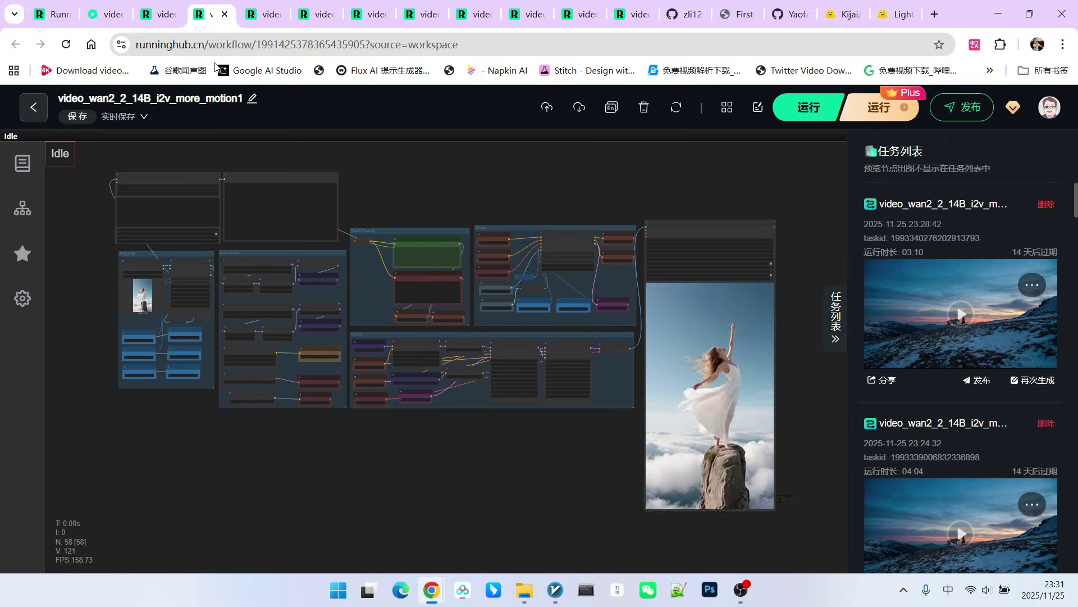
left_click(166, 15)
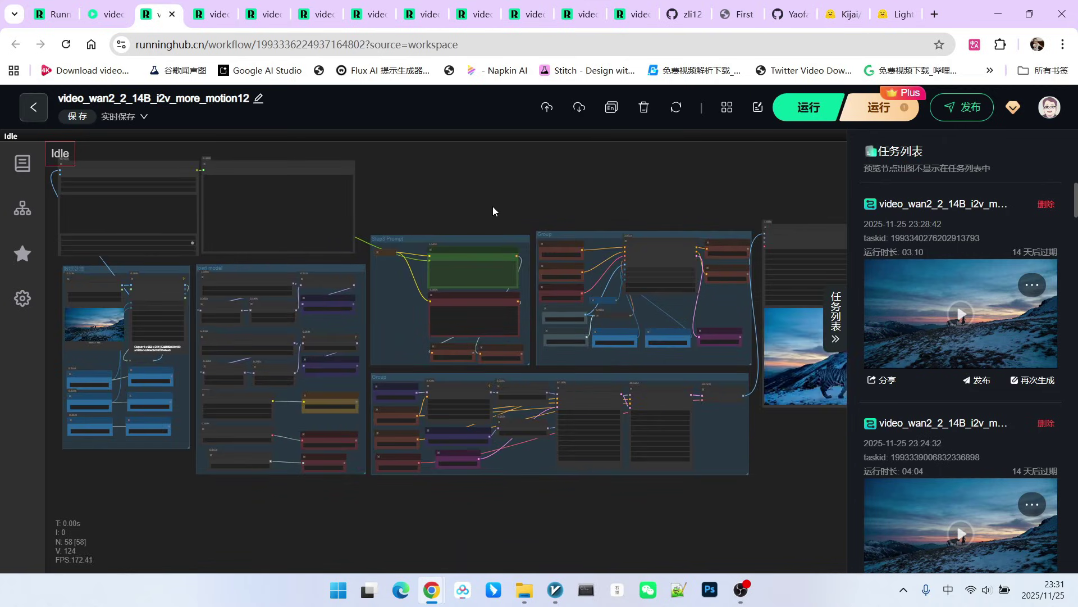
scroll(357, 366, "up", 12)
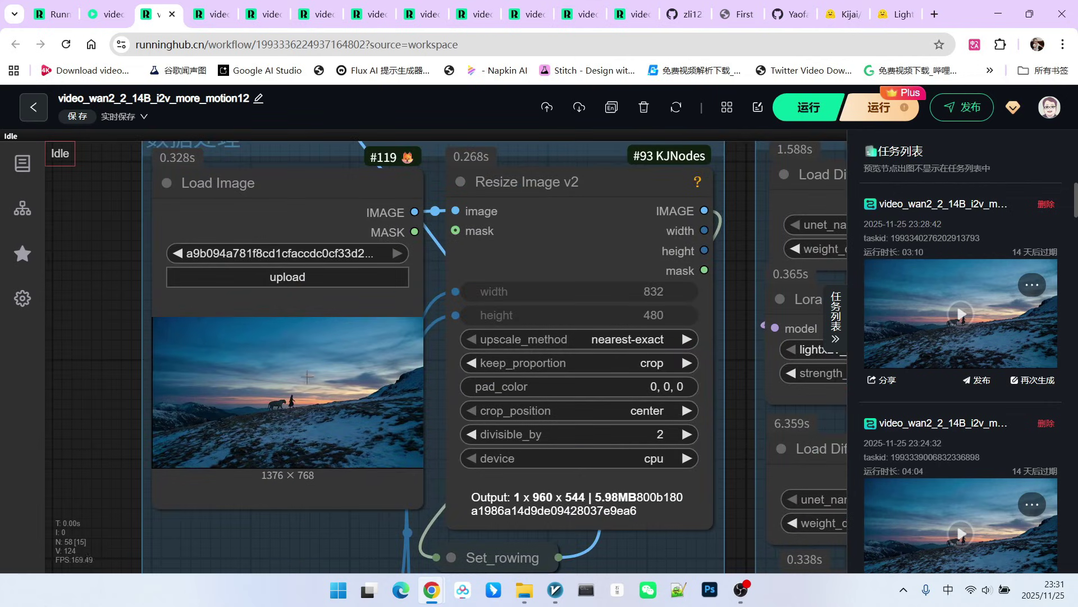
scroll(264, 413, "up", 5)
scroll(788, 372, "down", 8)
scroll(787, 371, "up", 2)
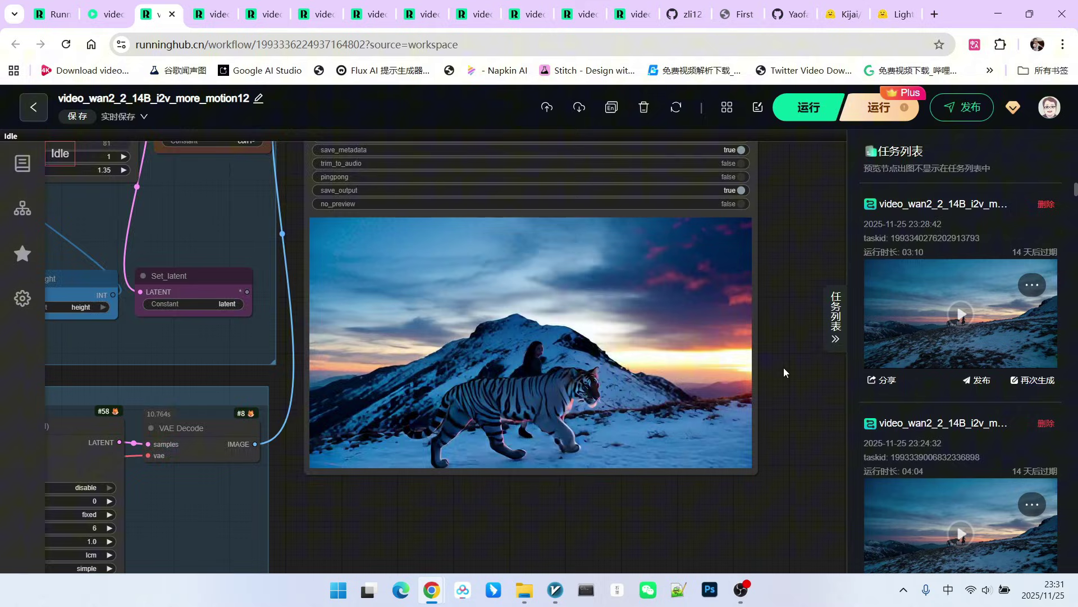
scroll(784, 367, "up", 2)
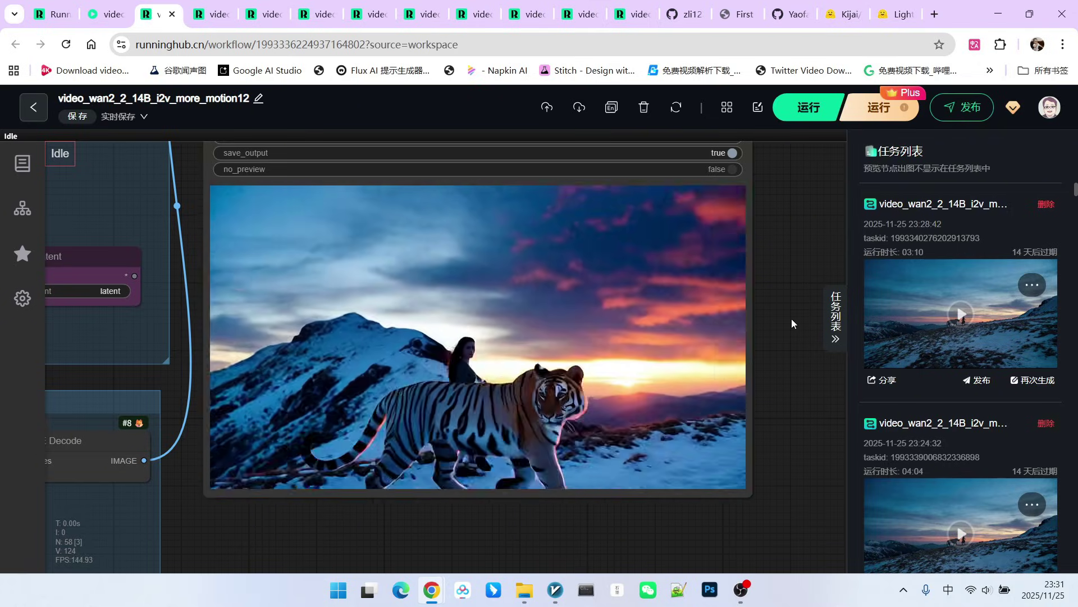
left_click_drag(791, 319, 788, 345)
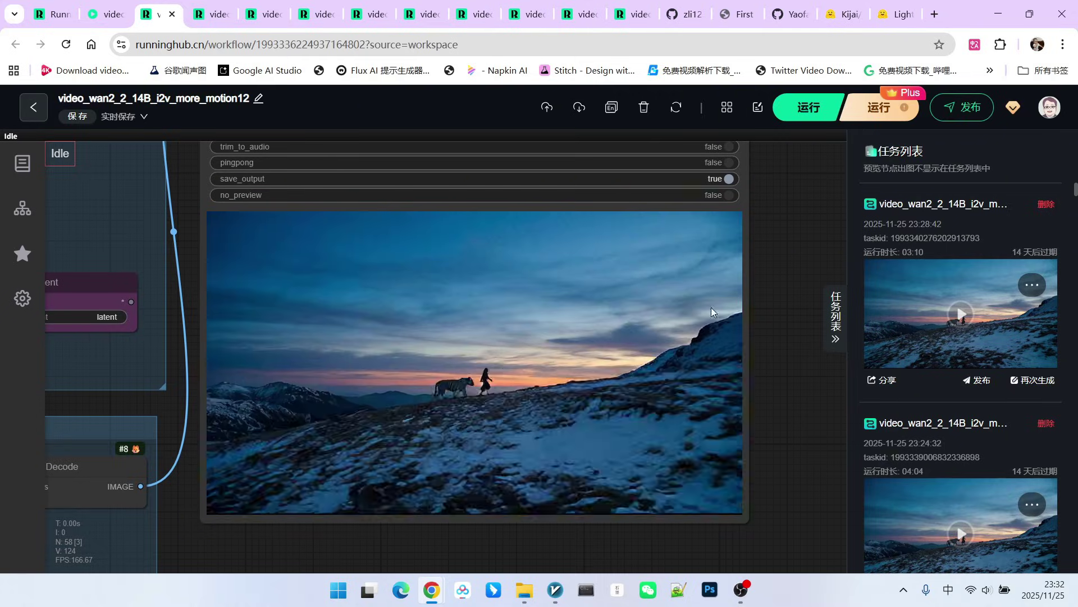
scroll(711, 308, "up", 3)
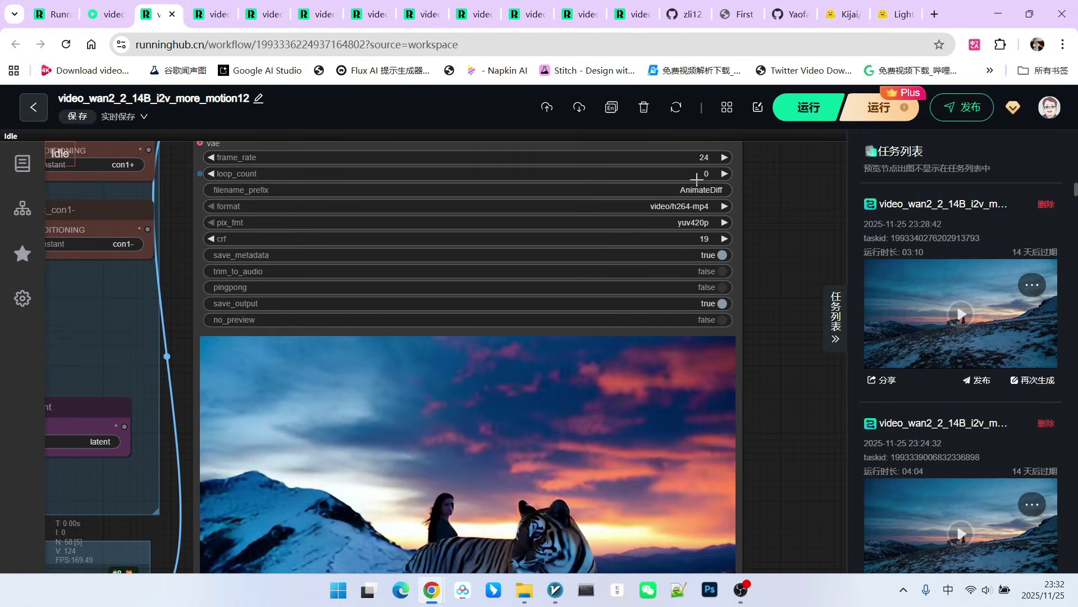
scroll(775, 253, "down", 3)
scroll(787, 309, "down", 2)
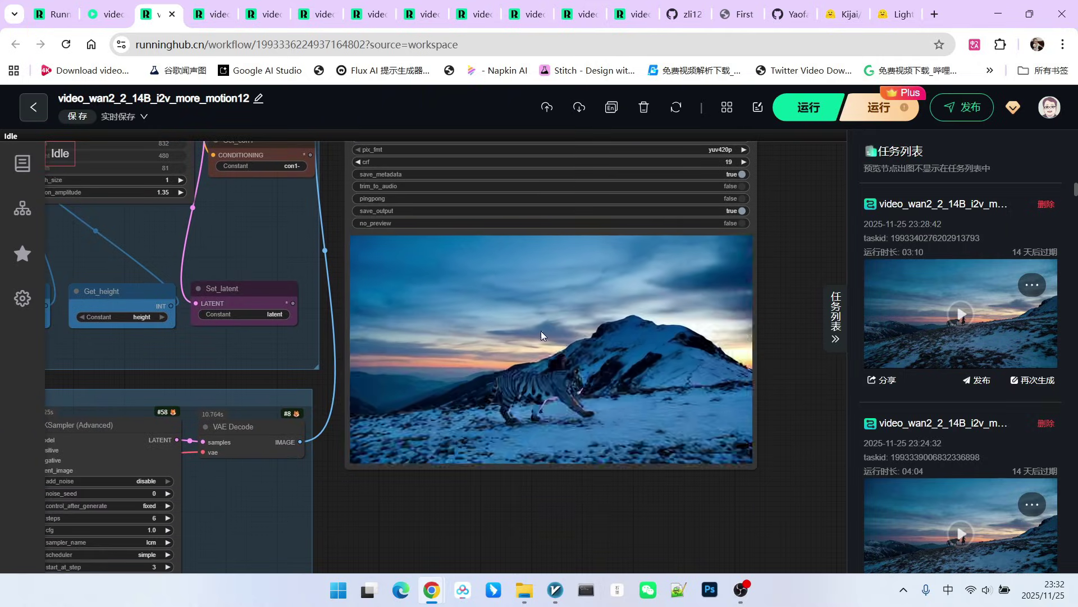
scroll(678, 322, "down", 3)
left_click_drag(591, 444, 767, 447)
scroll(690, 448, "down", 3)
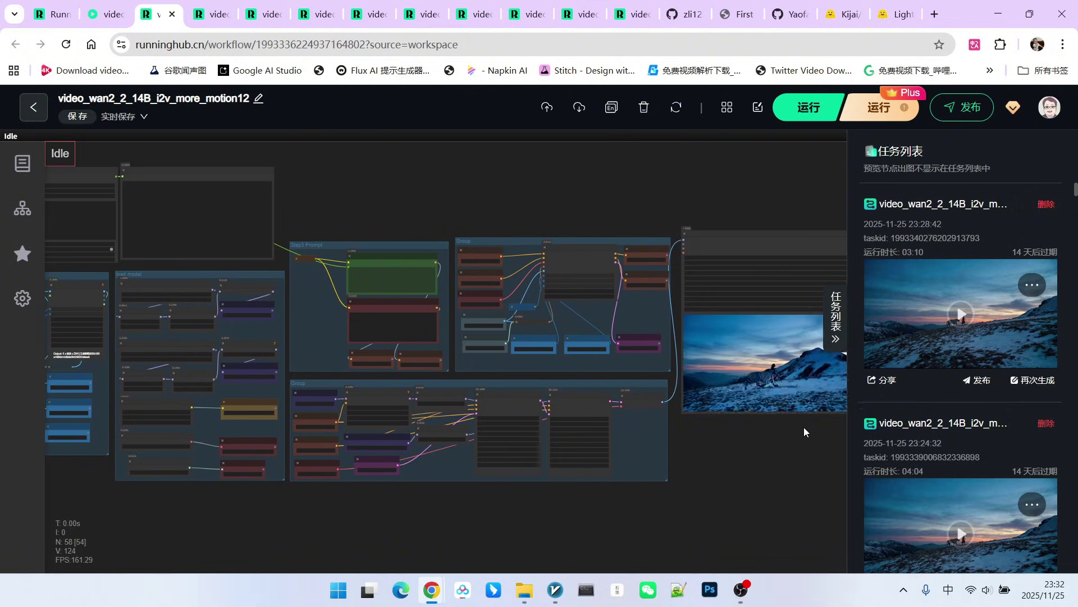
- Zoom into the PainterI2V node to confirm motion amplitude 1.35 at 832×480, length 81
scroll(803, 432, "down", 2)
scroll(264, 314, "up", 7)
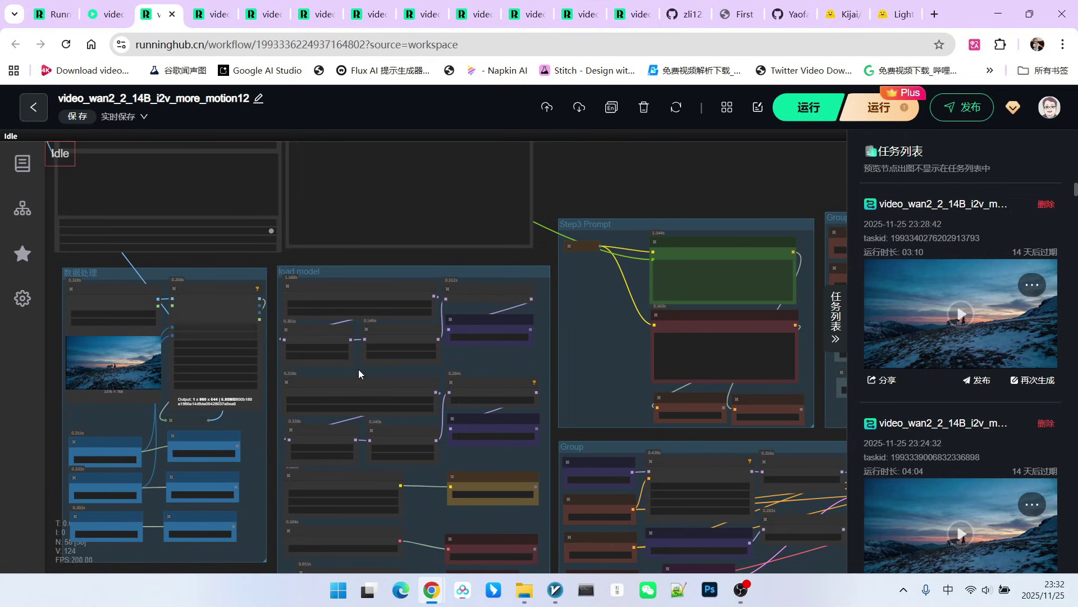
scroll(358, 369, "down", 2)
scroll(650, 248, "right", 6)
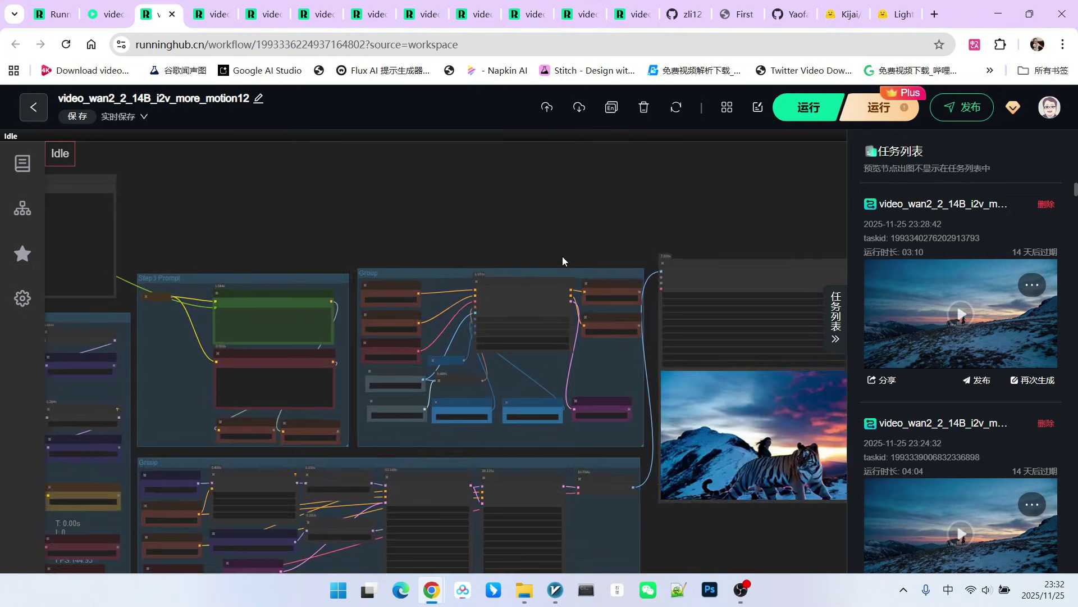
scroll(563, 260, "up", 6)
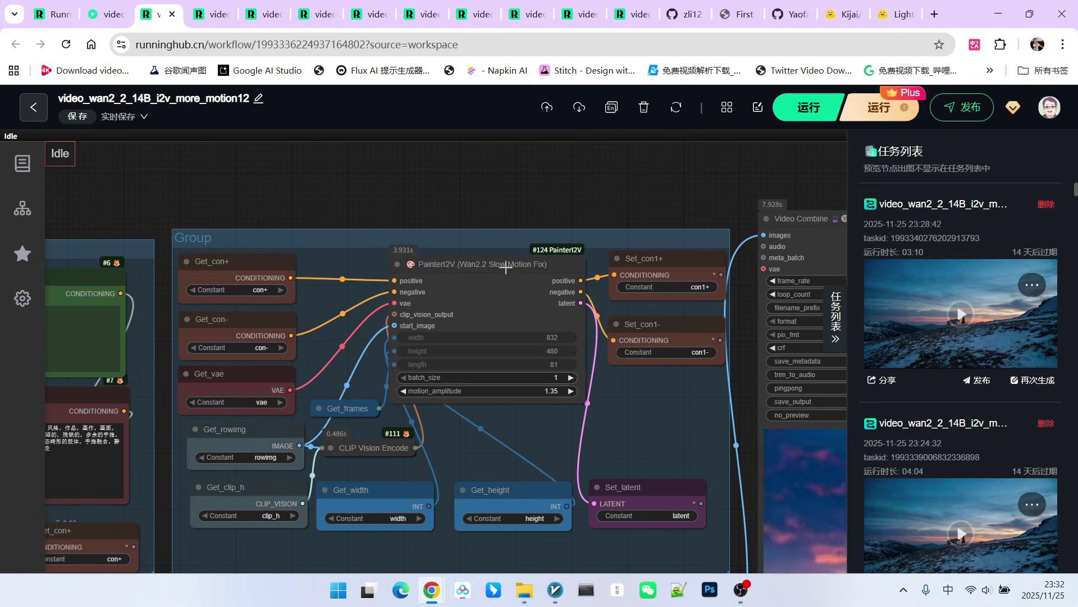
left_click(104, 14)
scroll(384, 248, "left", 5)
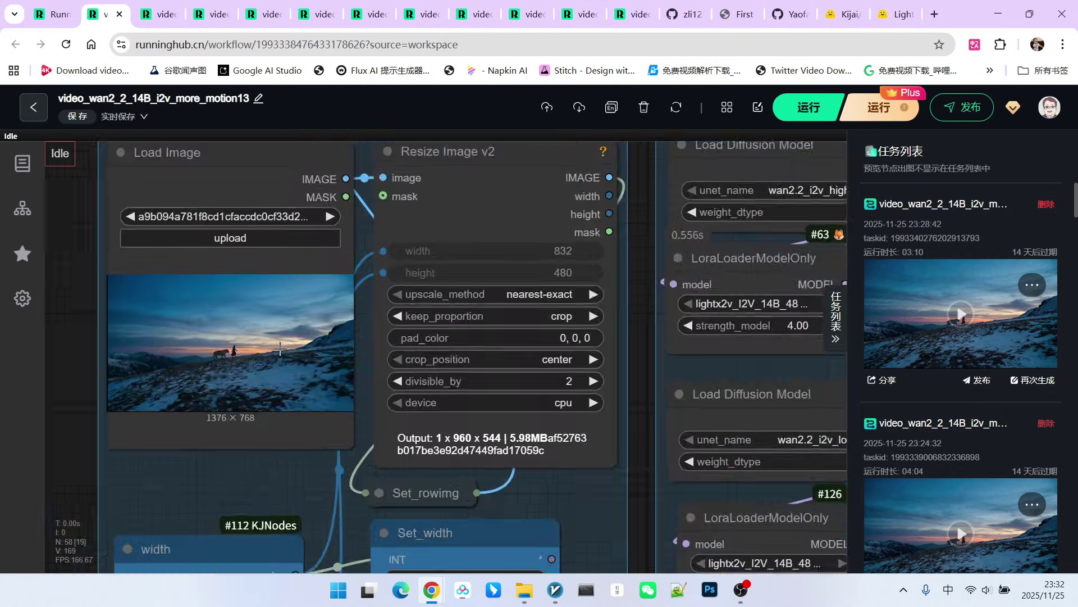
scroll(251, 391, "up", 5)
scroll(208, 330, "down", 6)
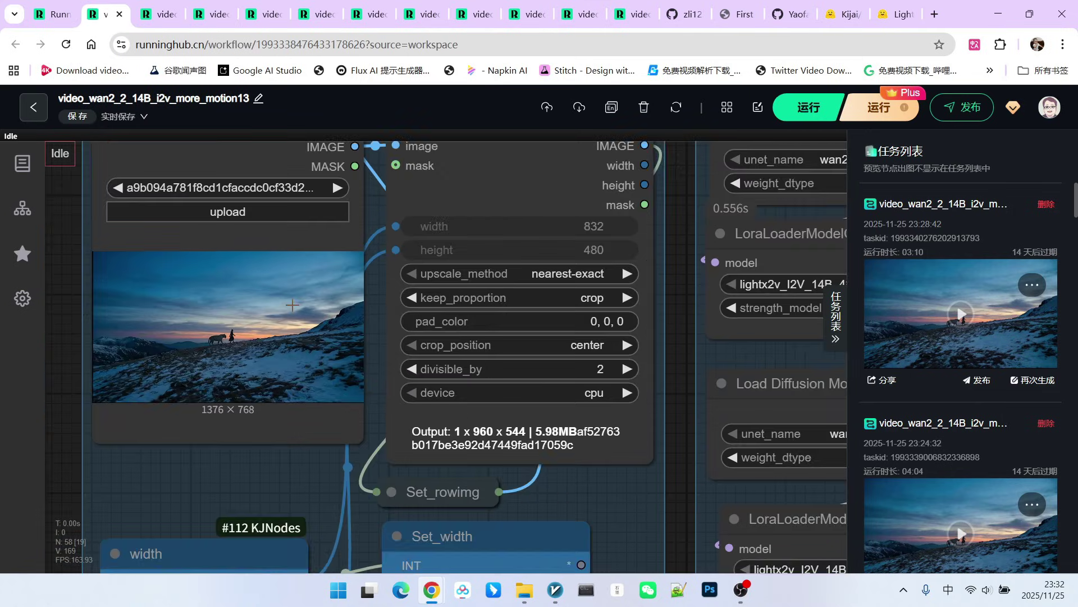
scroll(354, 329, "up", 5)
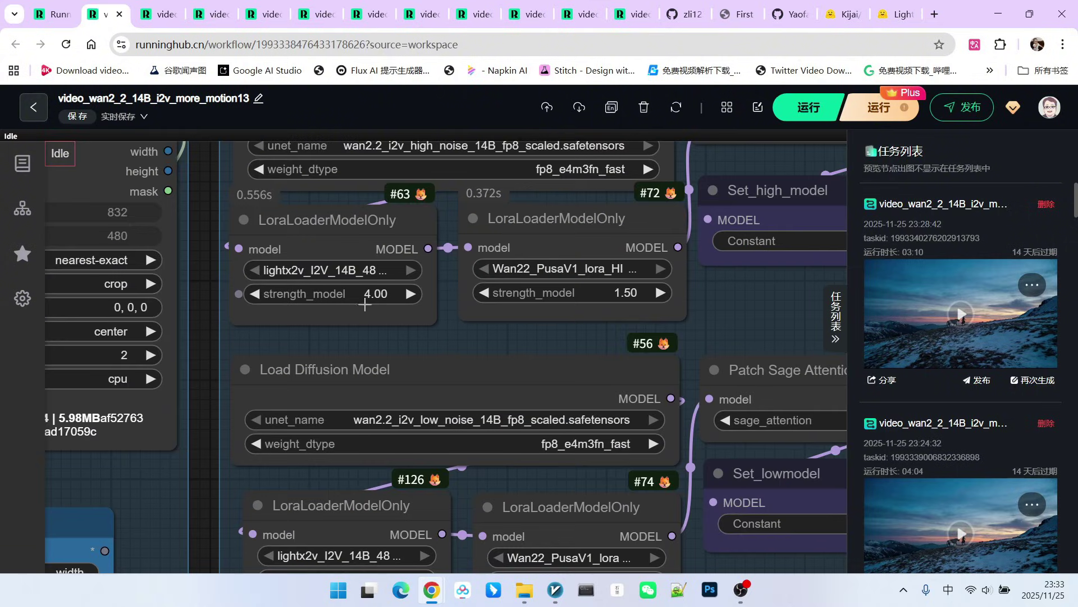
scroll(422, 296, "down", 5)
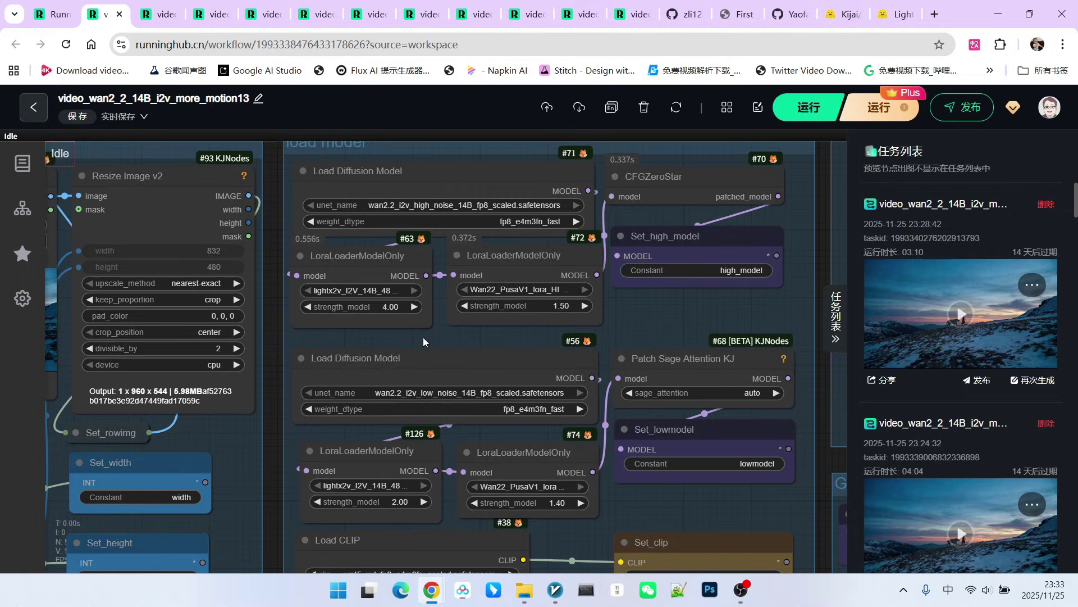
scroll(373, 458, "up", 5)
left_click_drag(349, 435, 371, 438)
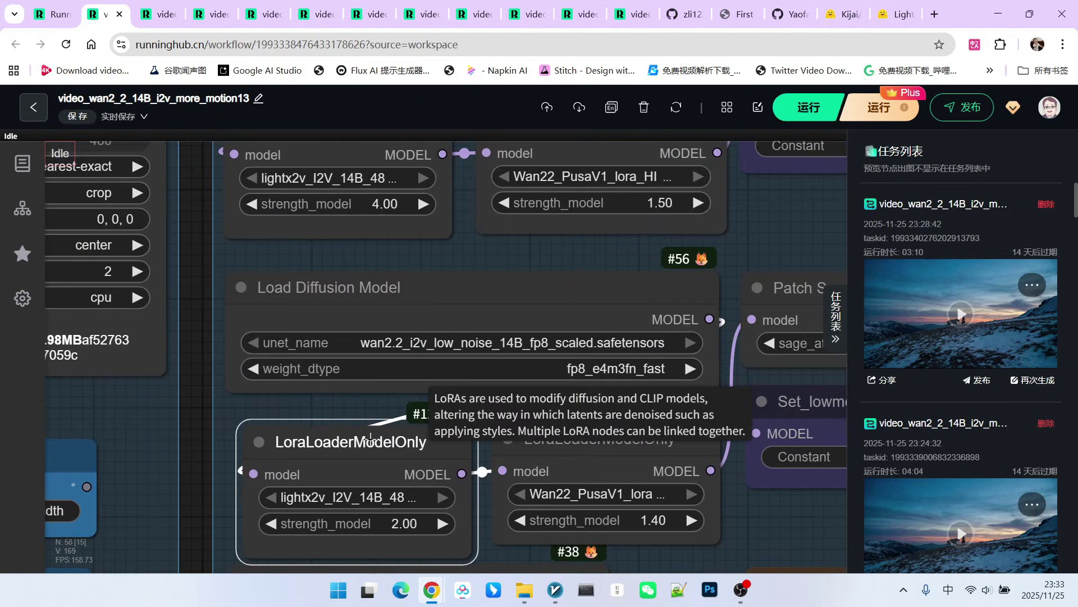
left_click_drag(743, 278, 673, 310)
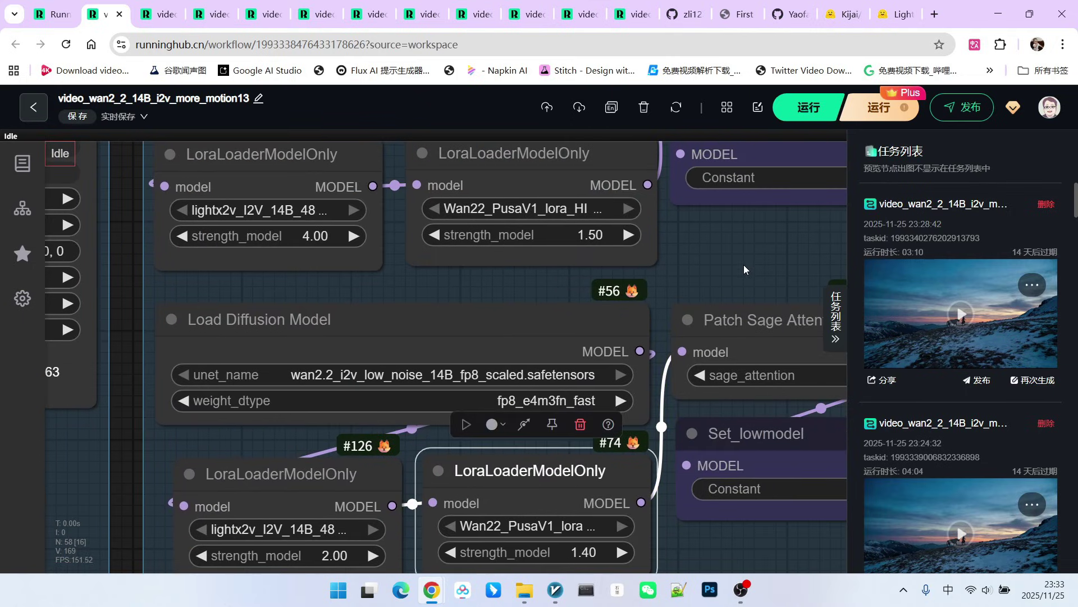
scroll(745, 262, "down", 3)
left_click_drag(747, 258, 305, 333)
scroll(336, 332, "down", 3)
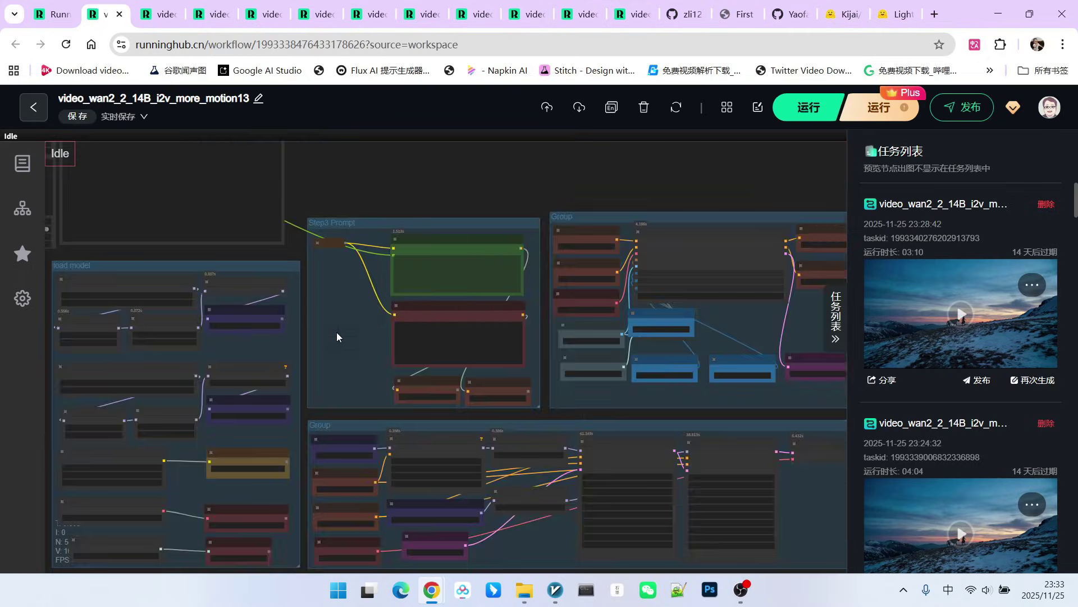
- Pan to the WanImageToVideo group and zoom around the woman-and-tiger output video
left_click_drag(672, 170, 385, 271)
scroll(385, 272, "up", 3)
scroll(254, 226, "up", 1)
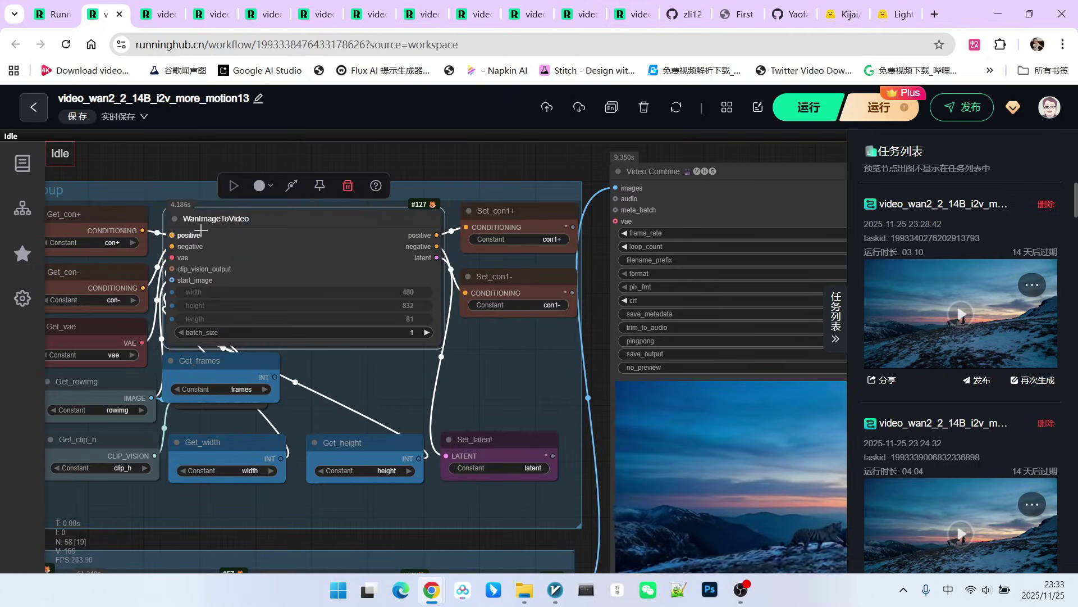
left_click(189, 165)
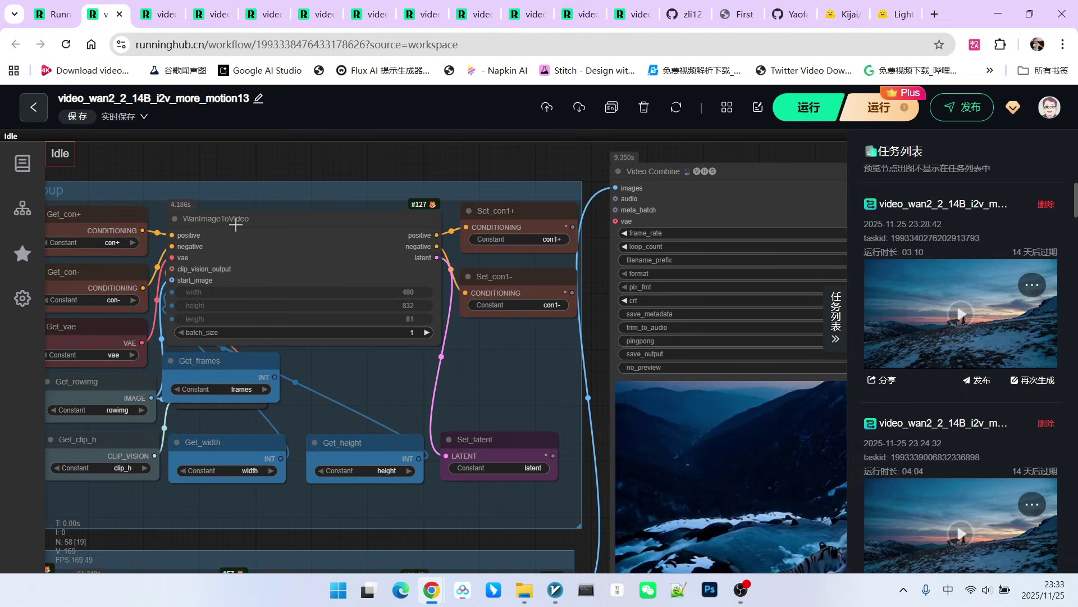
scroll(595, 444, "down", 3)
scroll(675, 436, "up", 4)
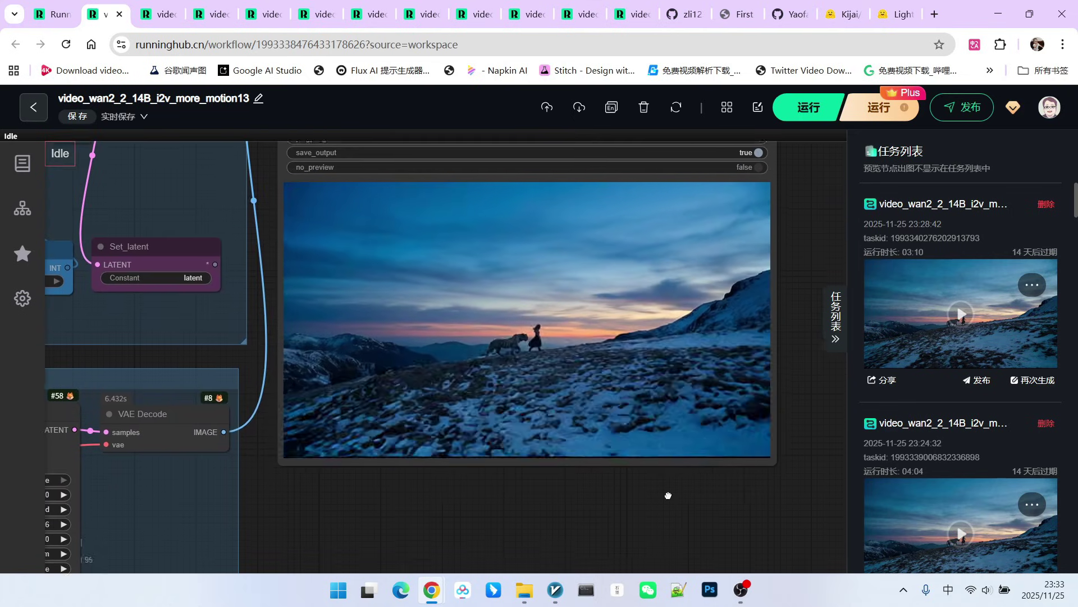
scroll(701, 389, "up", 3)
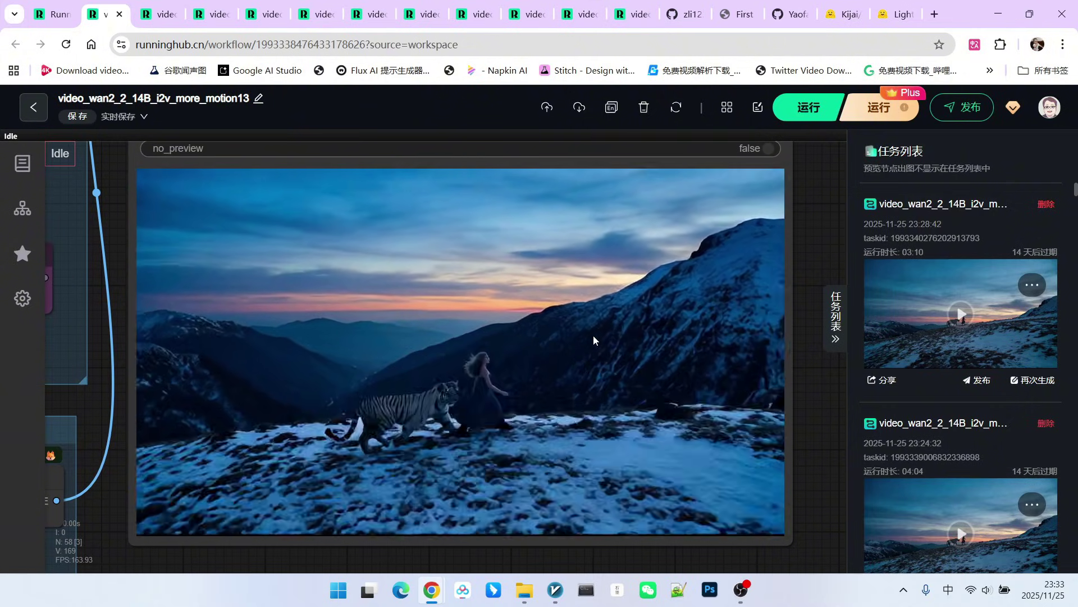
scroll(590, 341, "down", 4)
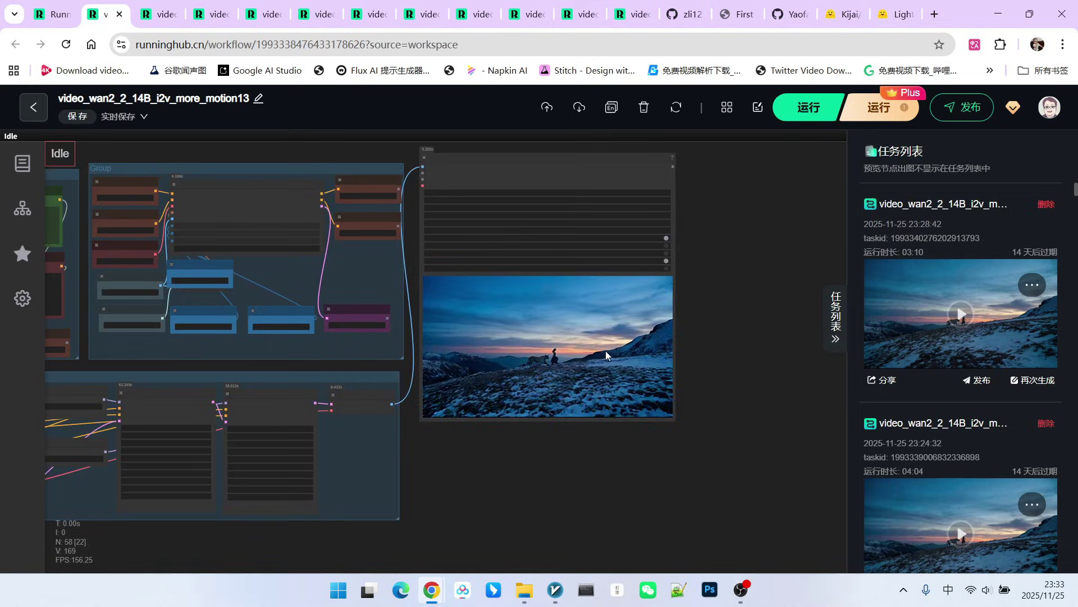
scroll(605, 350, "up", 7)
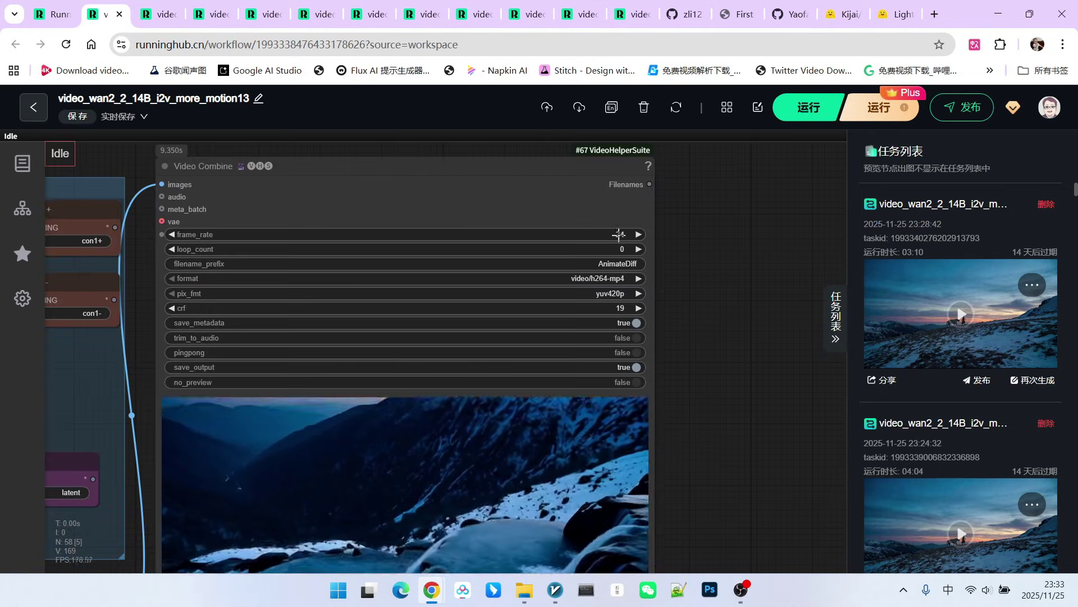
scroll(716, 302, "down", 5)
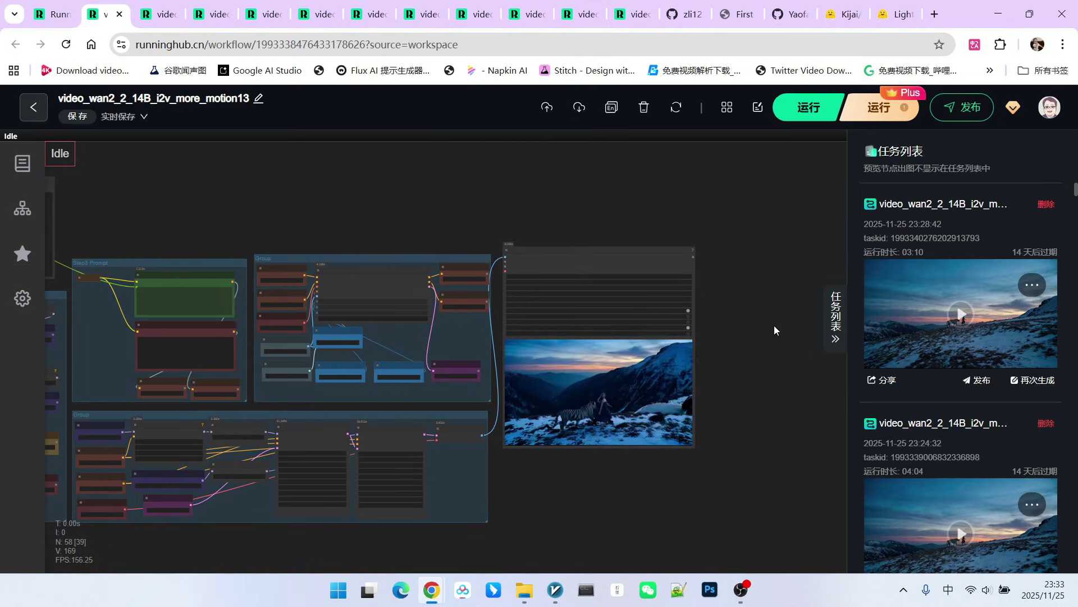
- Fit the whole workflow into view and switch to the 特殊转场 workflow
left_click_drag(753, 372, 761, 335)
key(".")
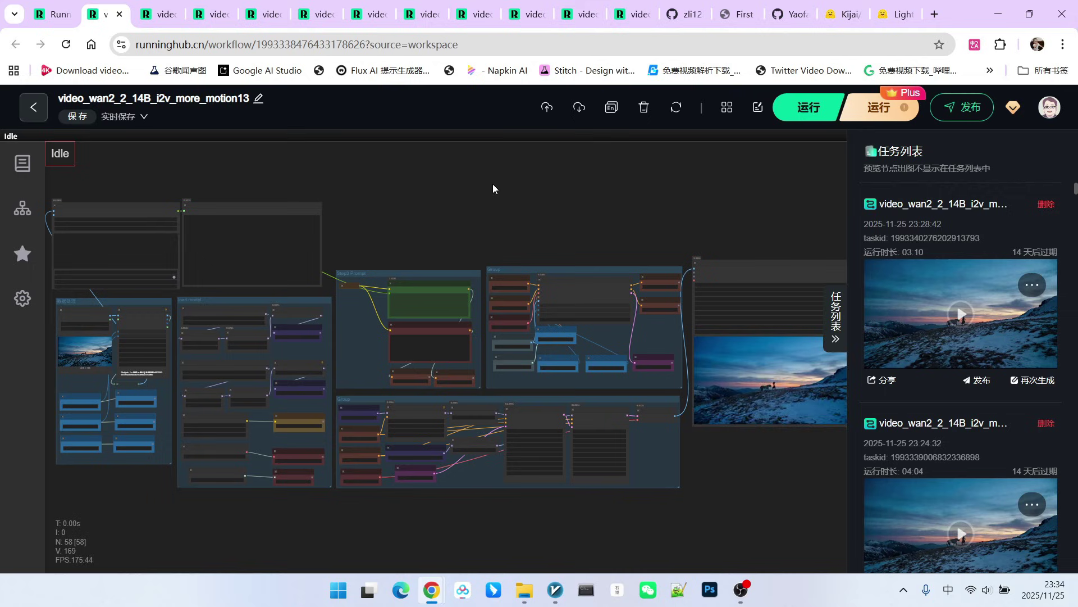
key("ctrl+Tab")
key("ctrl+Tab")
key("ctrl+Tab")
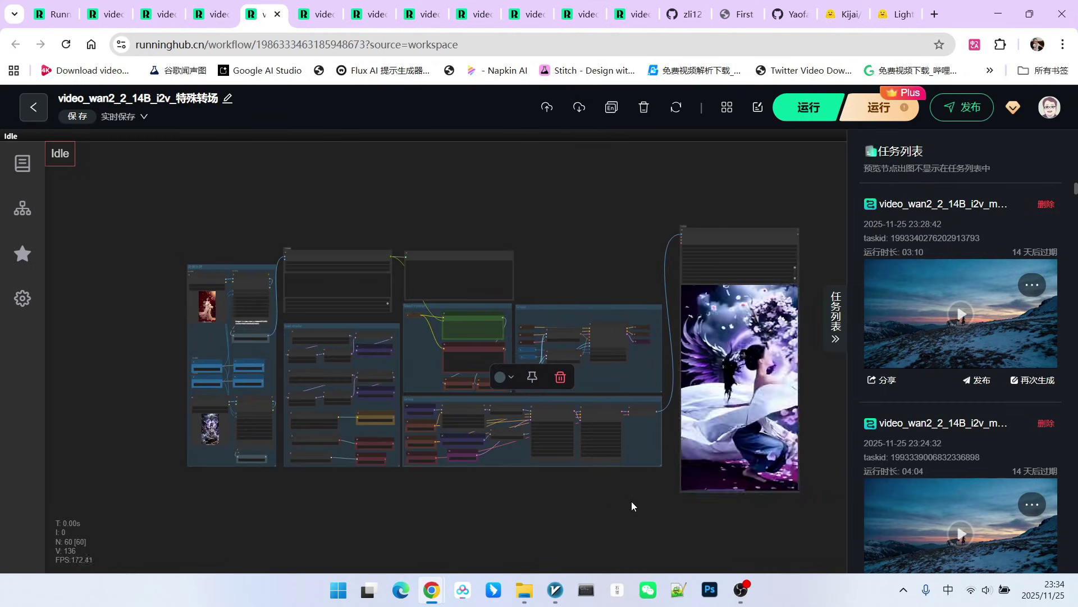
- Zoom out to the cream-gown petal clips produced with high-noise LoRA strength 5.00
scroll(408, 456, "down", 3)
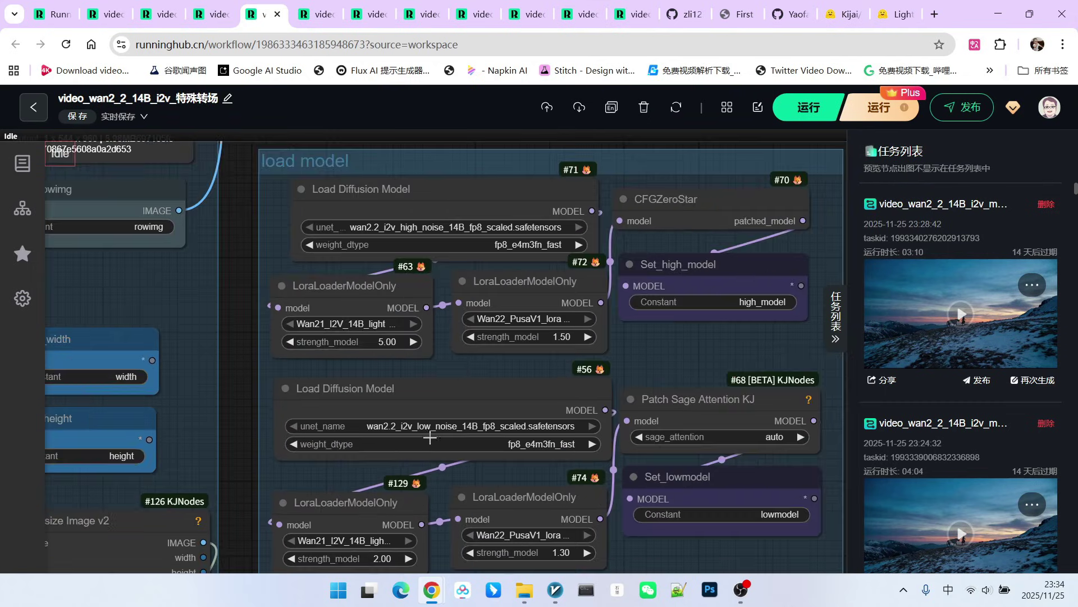
scroll(406, 288, "down", 6)
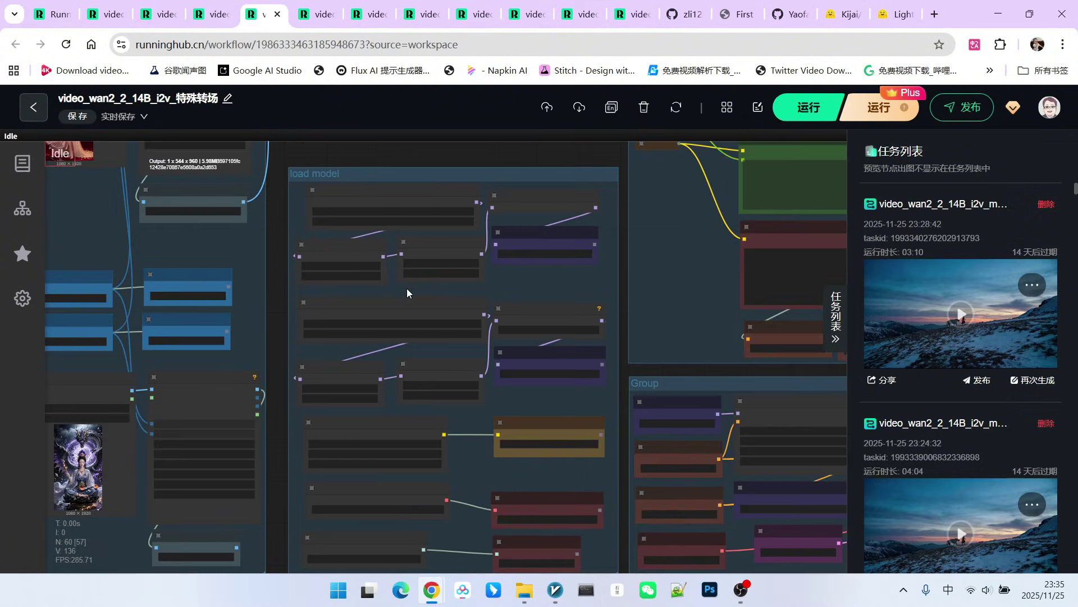
scroll(406, 288, "up", 4)
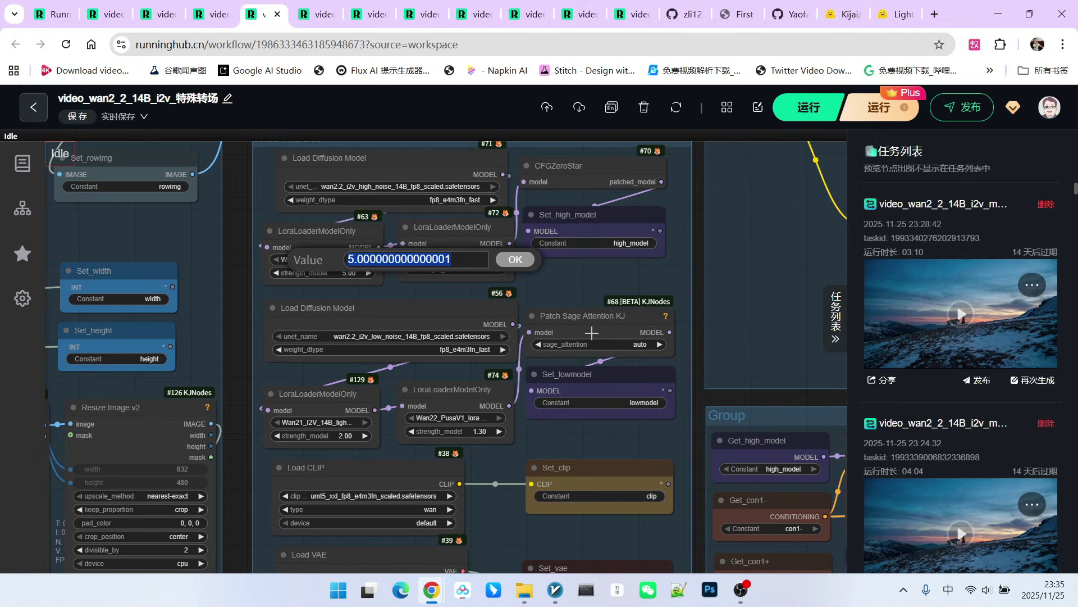
scroll(592, 331, "down", 6)
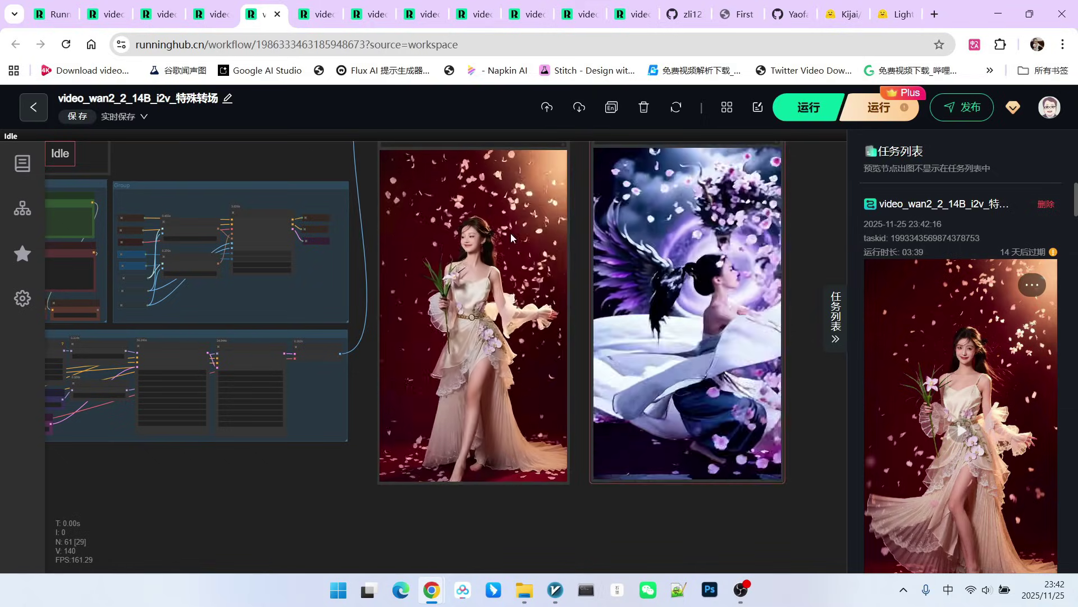
- Pan the canvas to the output previews and compare the newest petal-scene clips
left_click_drag(210, 154, 444, 233)
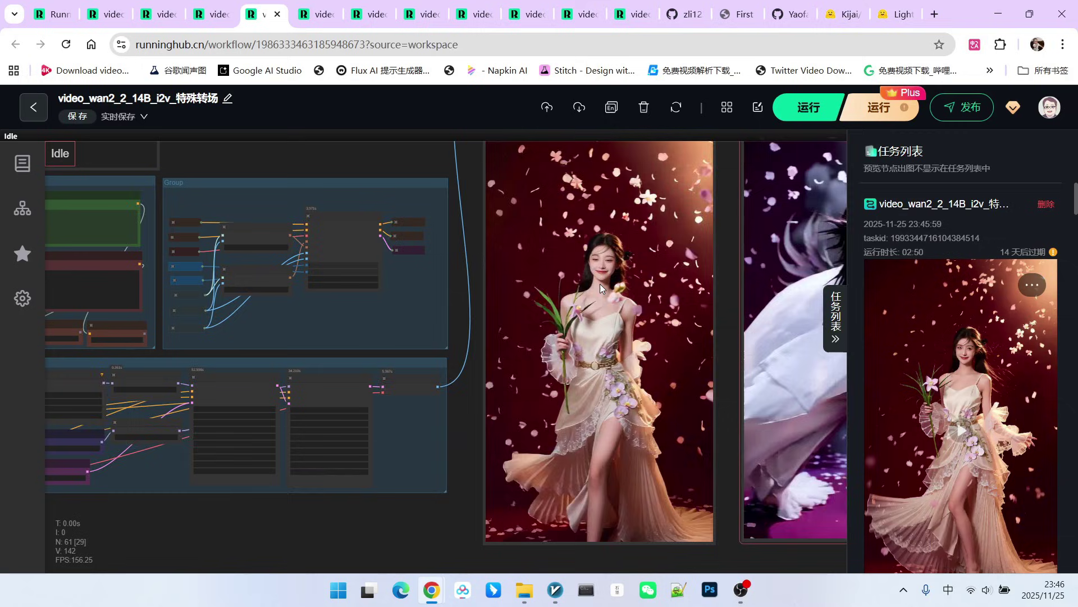
scroll(599, 306, "down", 3)
scroll(599, 305, "up", 2)
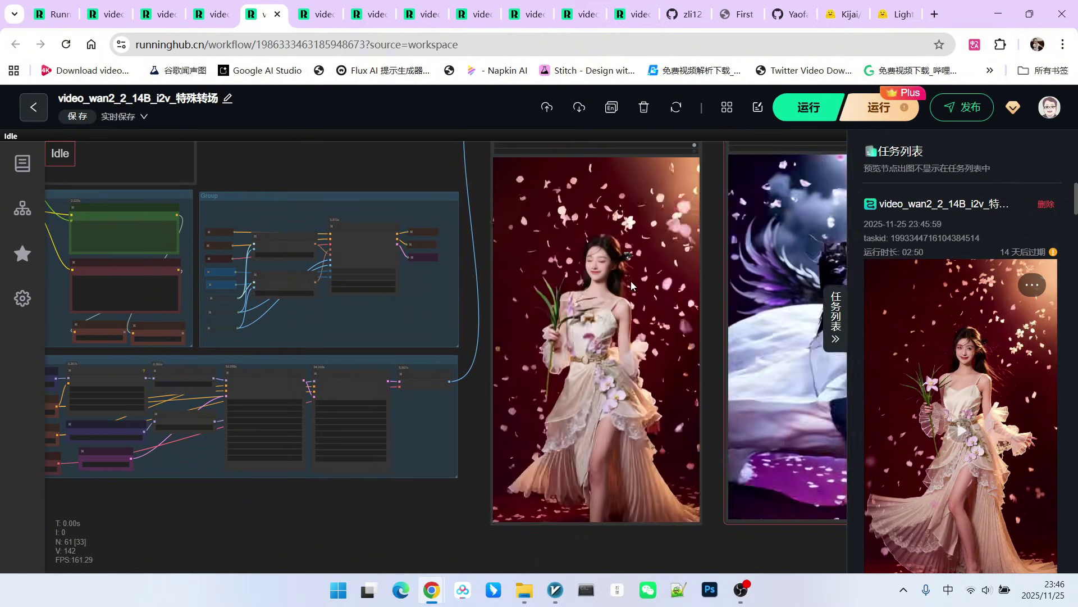
scroll(621, 256, "up", 1)
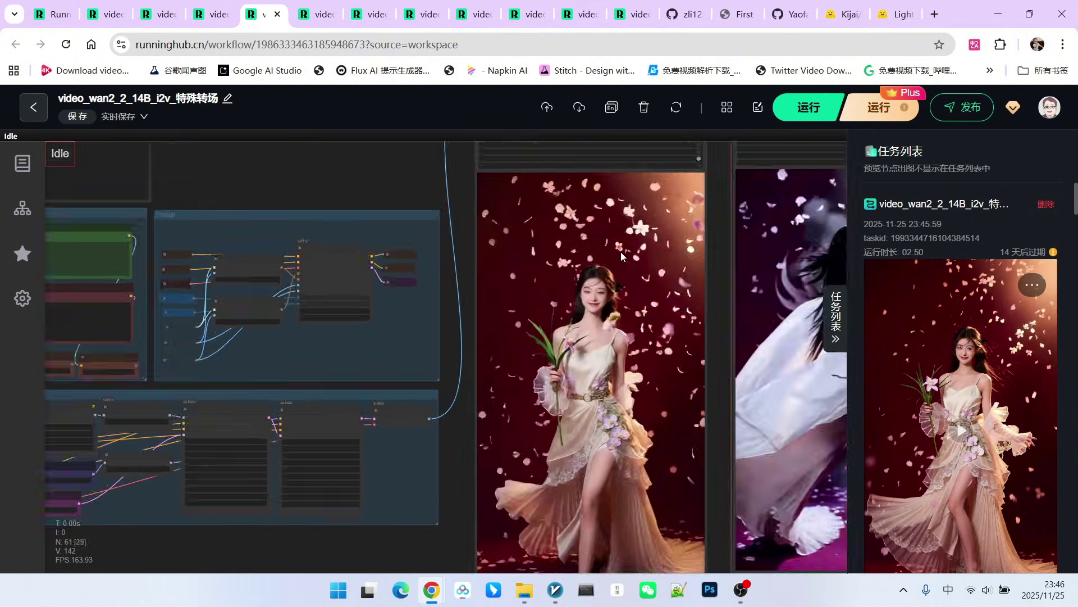
scroll(621, 257, "down", 5)
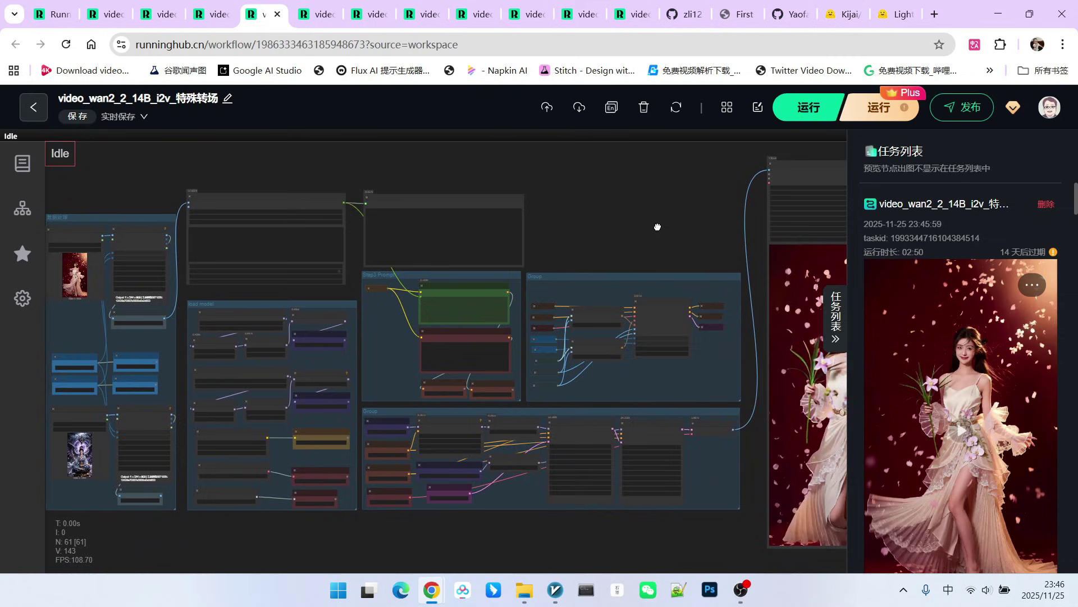
- Zoom into the load model group to recheck LoRA strengths 5.00, 1.50, 2.00 and 1.30
scroll(658, 227, "right", 5)
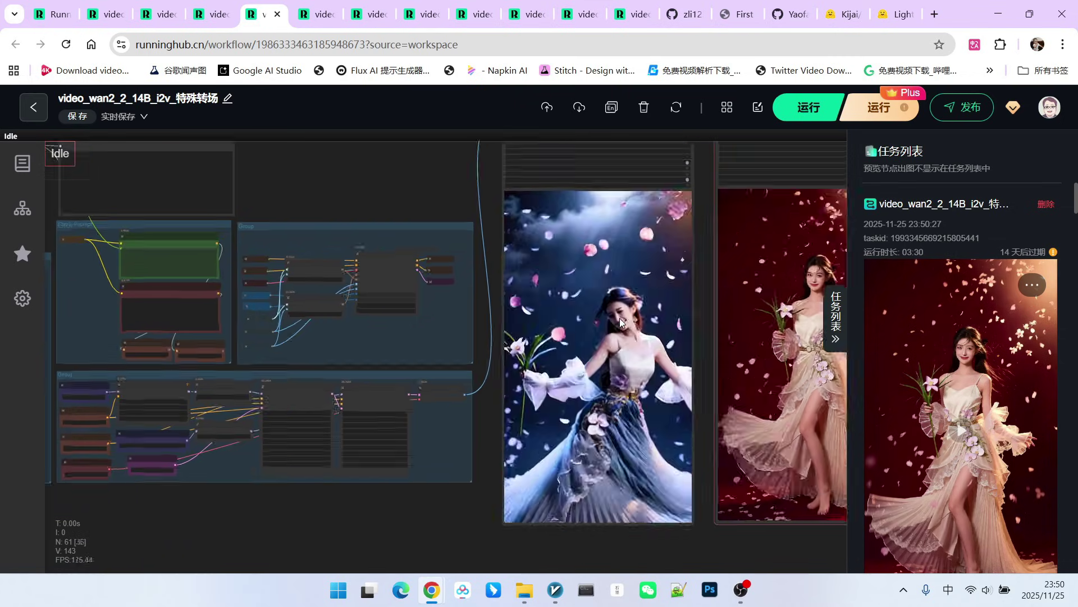
scroll(621, 321, "up", 2)
scroll(599, 301, "down", 2)
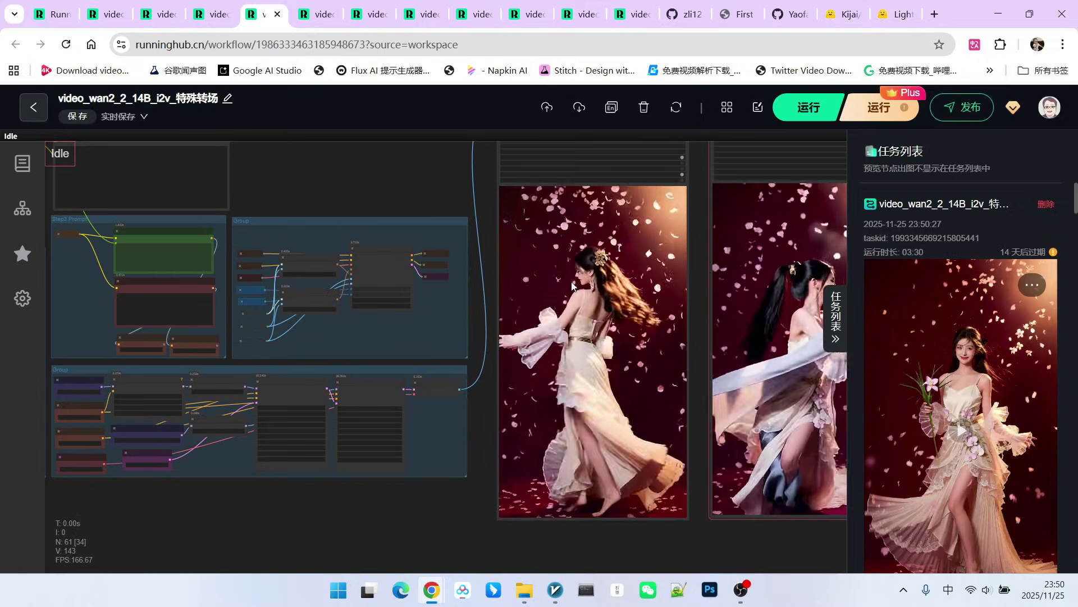
scroll(627, 277, "down", 2)
scroll(112, 314, "up", 5)
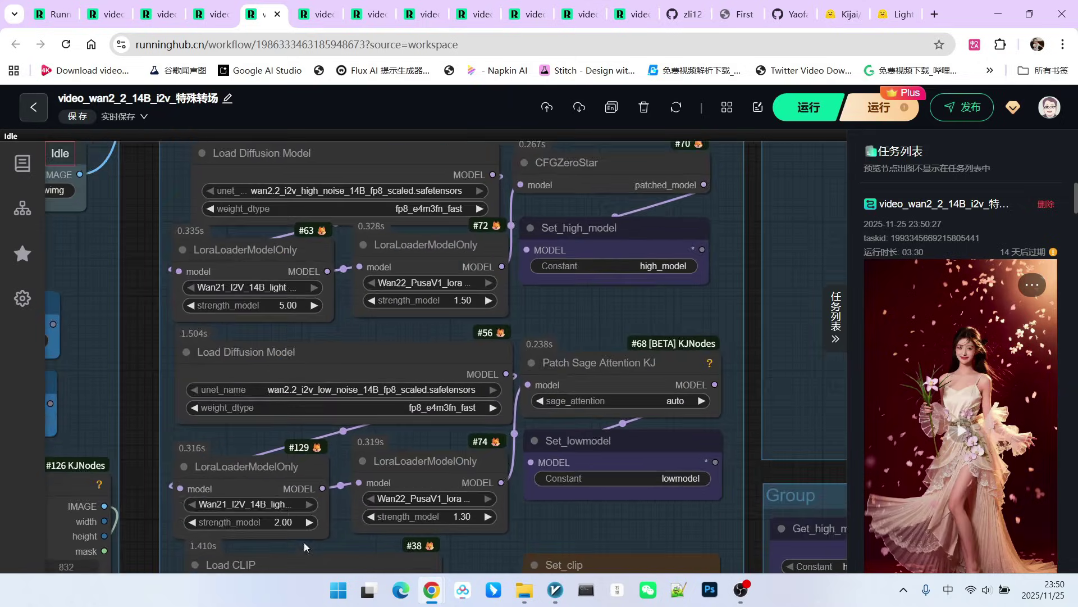
scroll(299, 455, "up", 2)
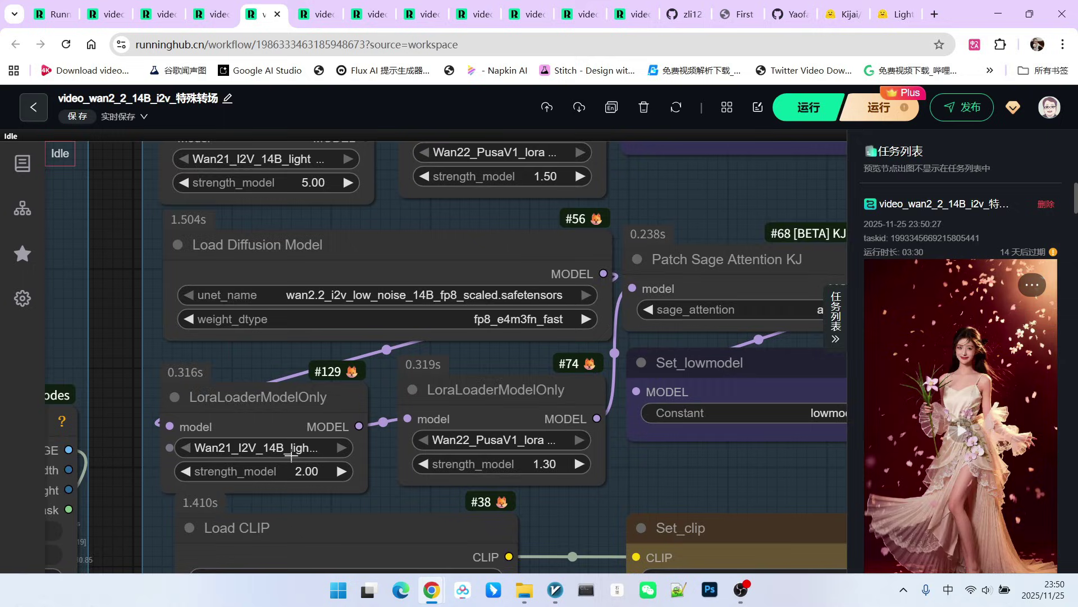
scroll(291, 456, "down", 8)
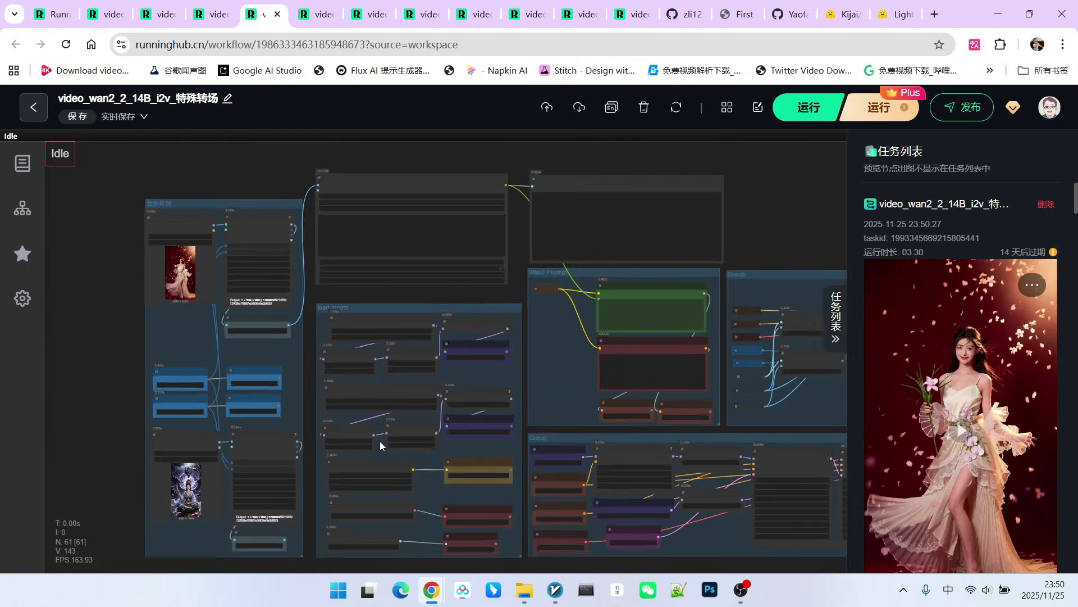
scroll(381, 445, "down", 1)
scroll(439, 288, "down", 1)
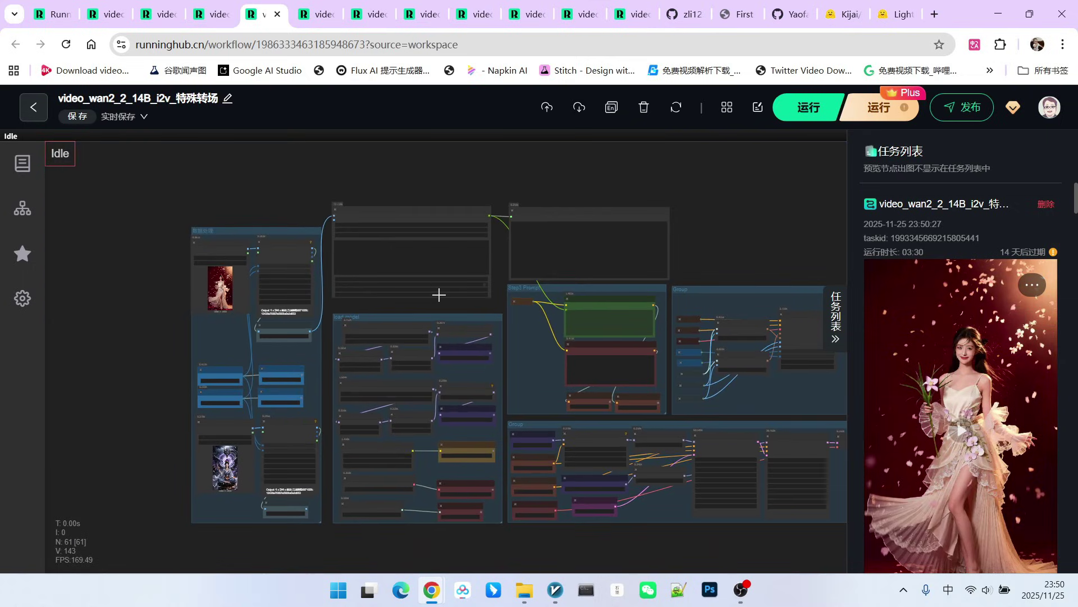
- Append 'User input: A beautiful woman is practicing Tai Chi.' to the QwenVL prompt instructions
scroll(438, 290, "up", 8)
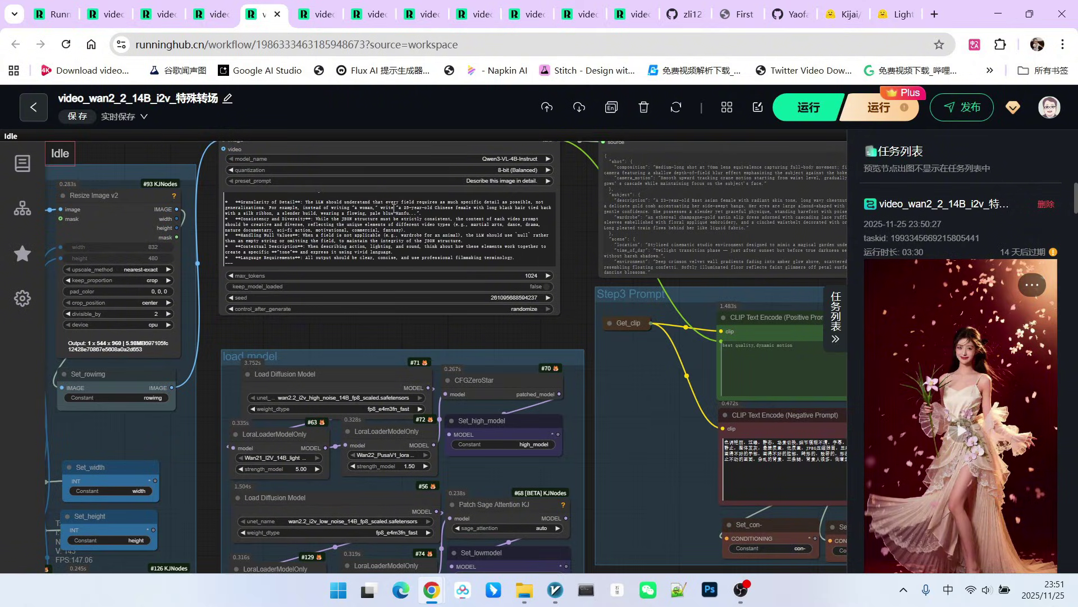
key("ctrl+equal")
key("ctrl+equal")
key("ctrl+equal")
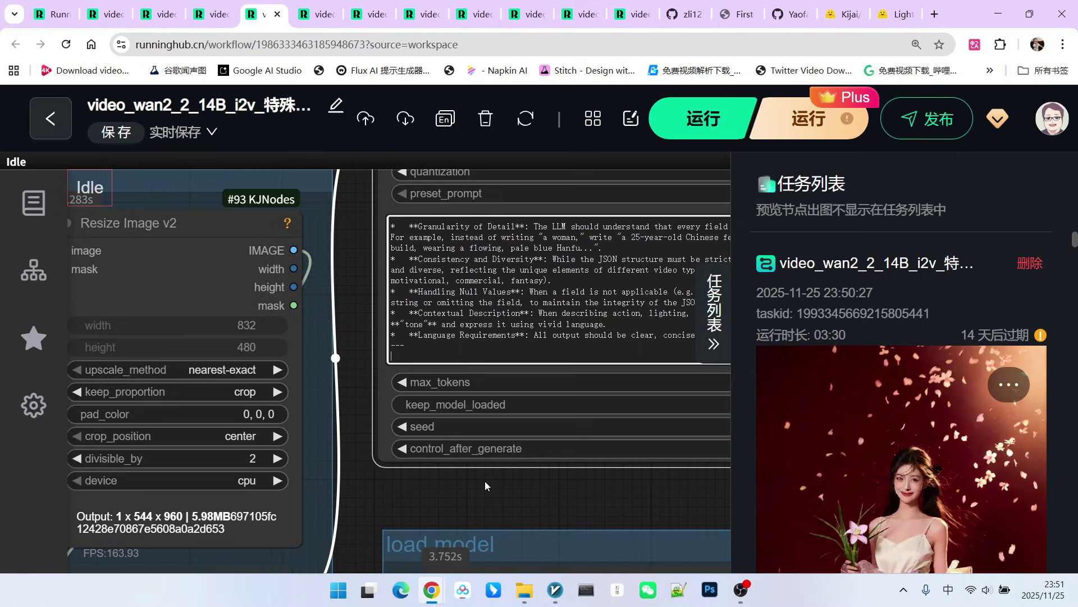
left_click_drag(485, 485, 261, 482)
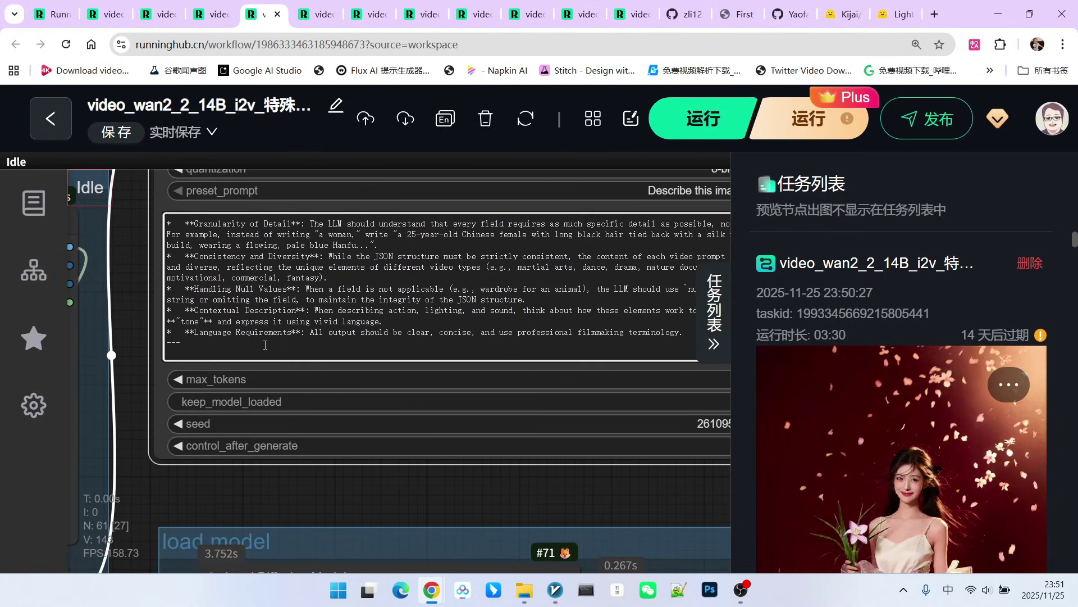
type("ser input:")
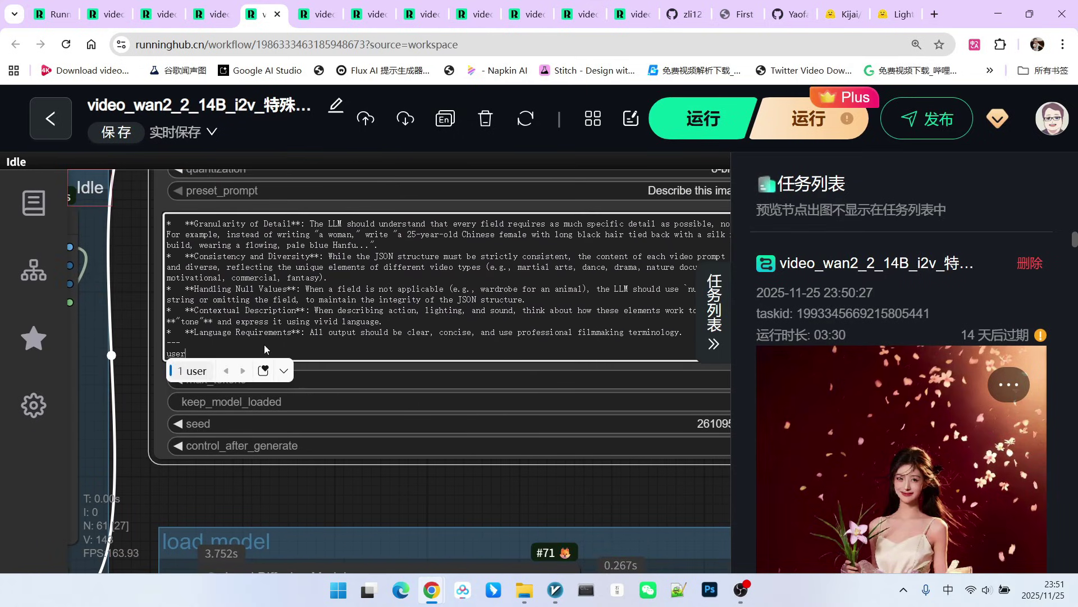
type("A beautiful woman is practicing Tai Chi.")
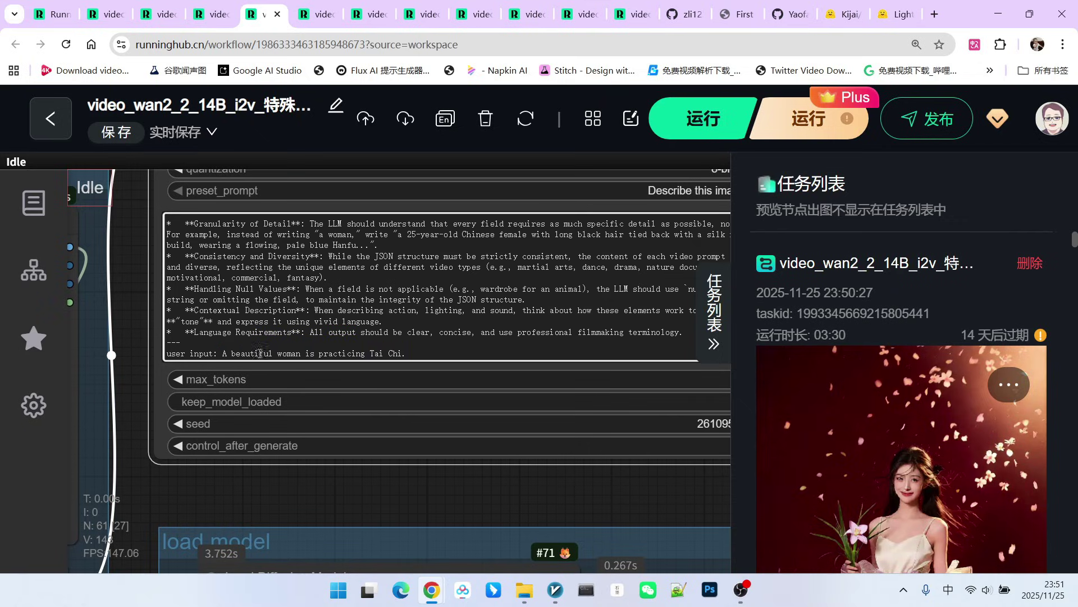
scroll(323, 394, "down", 10)
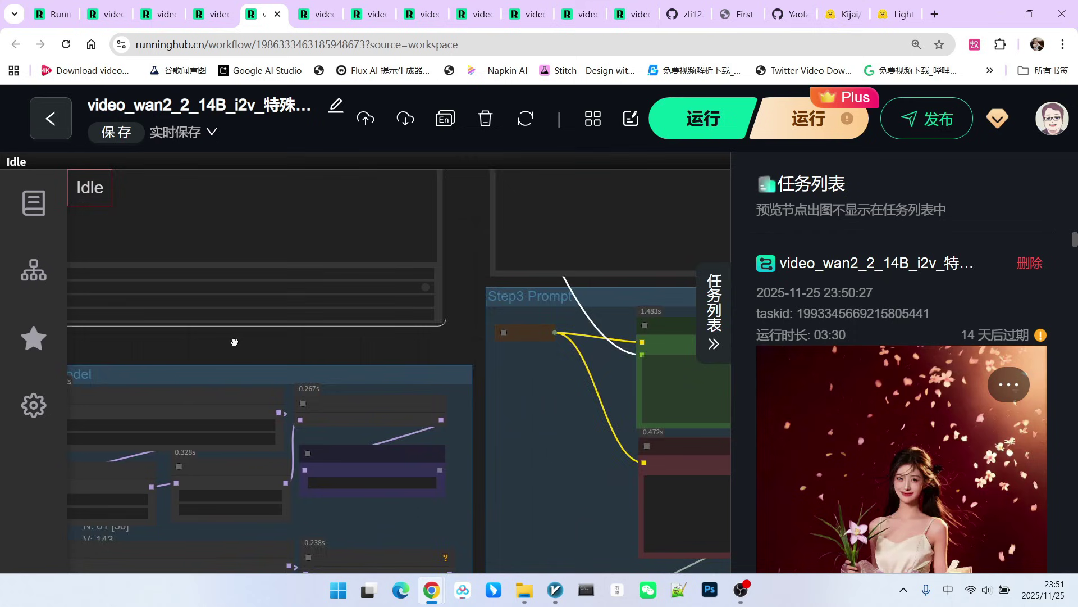
scroll(287, 338, "down", 10)
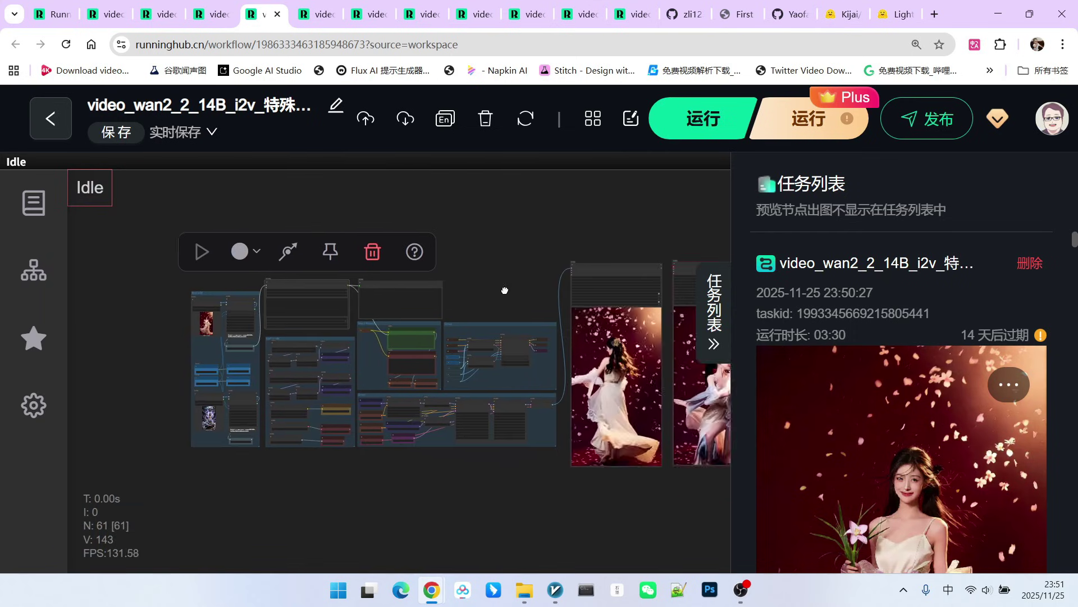
- Reset page zoom and view the Tai Chi run's black-dragon-to-petal transition output
key("ctrl+0")
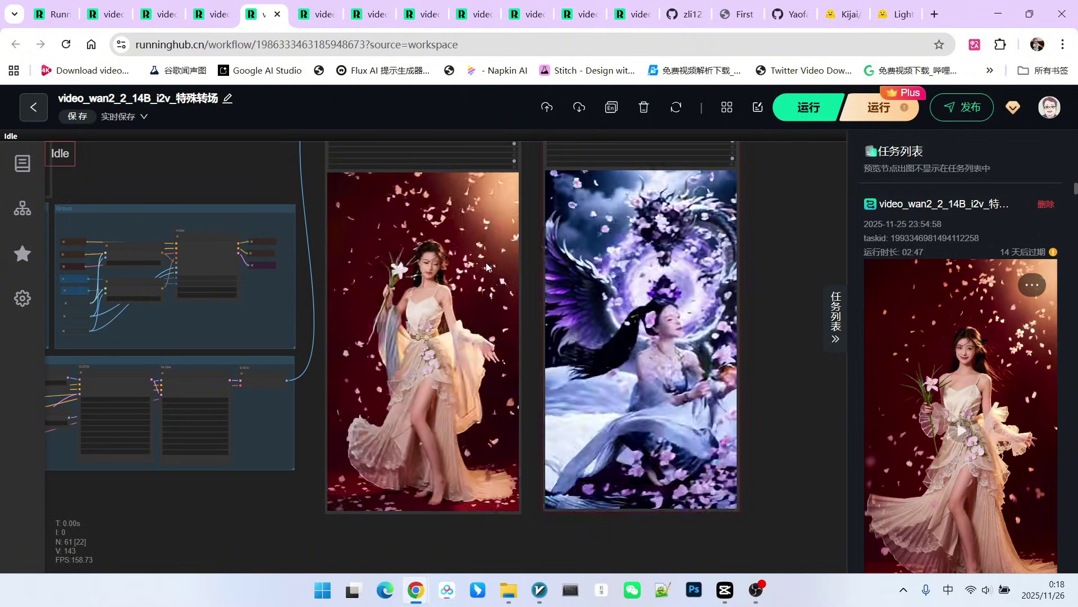
scroll(491, 282, "up", 2)
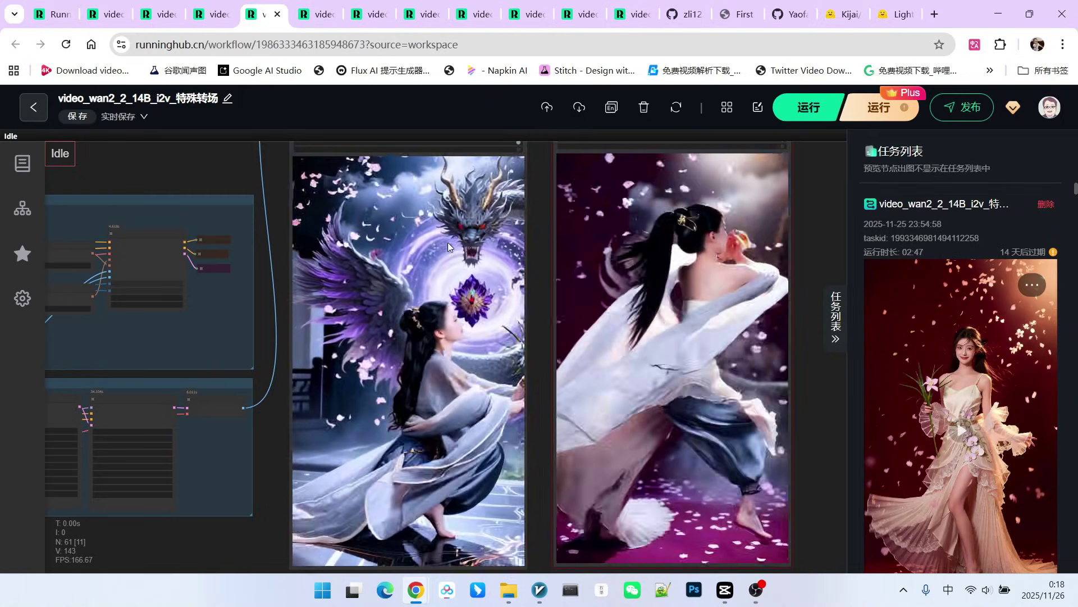
scroll(504, 330, "down", 2)
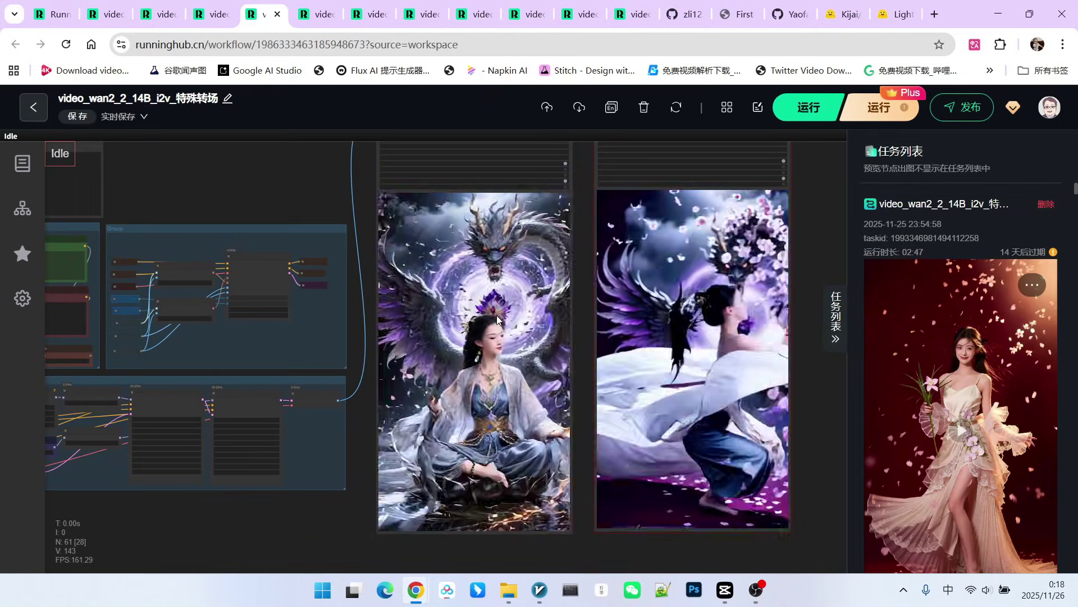
scroll(499, 312, "up", 1)
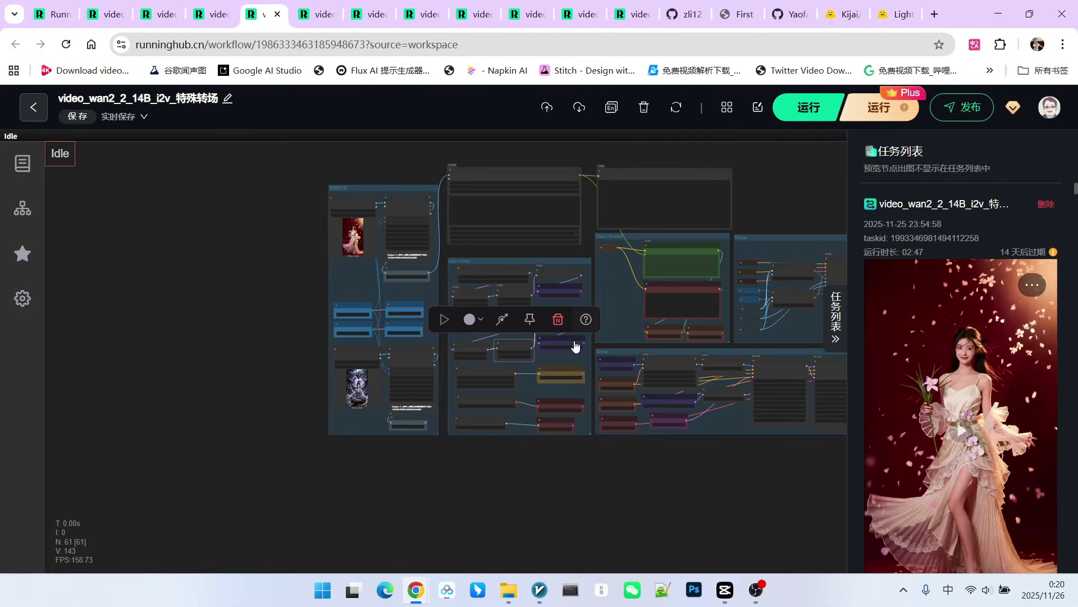
left_click_drag(695, 497, 661, 504)
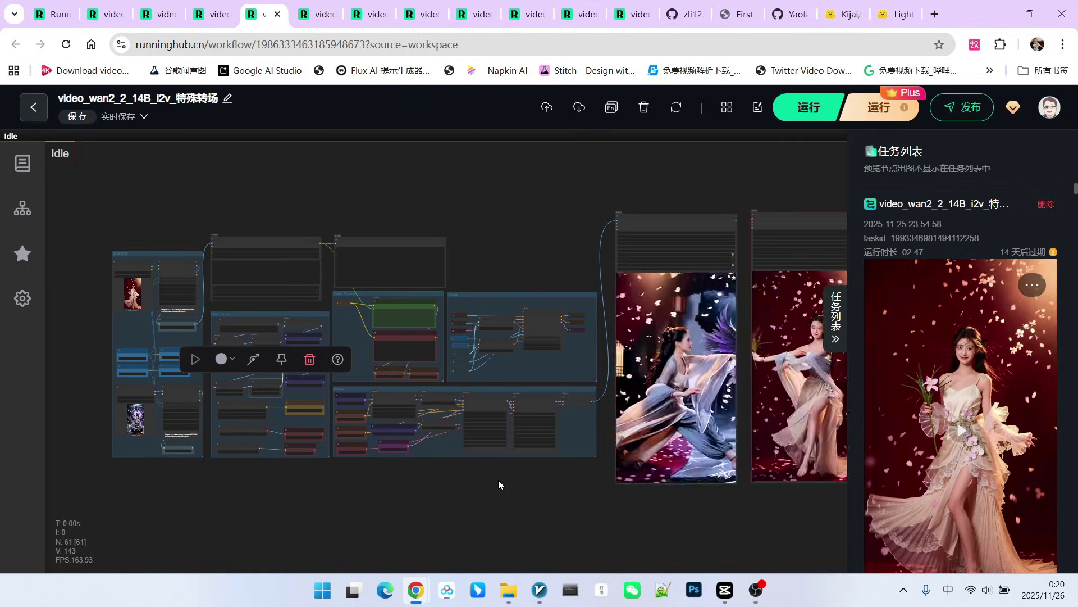
scroll(497, 480, "down", 1)
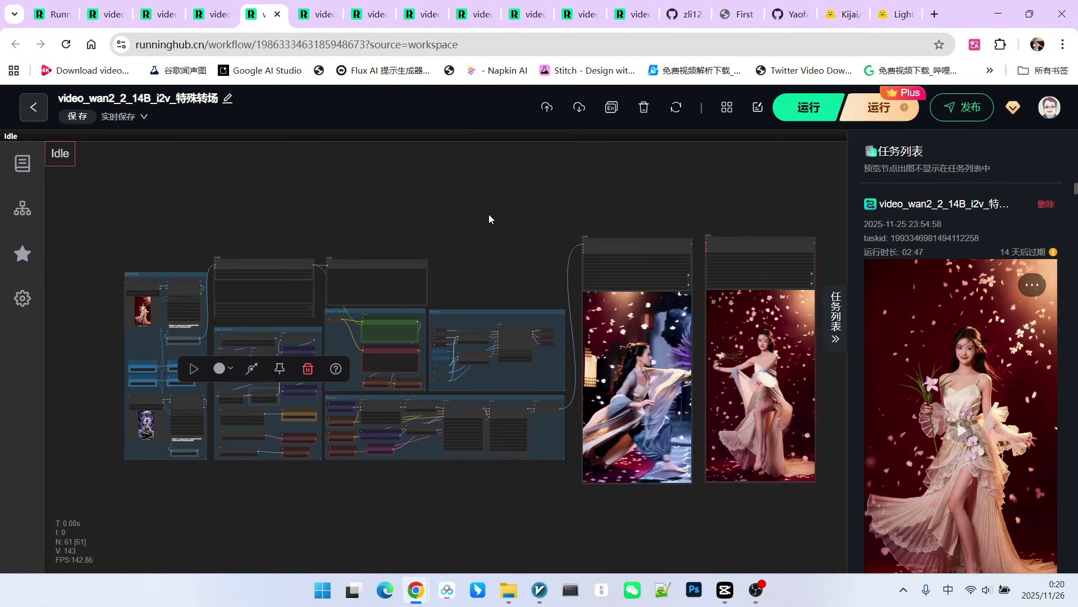